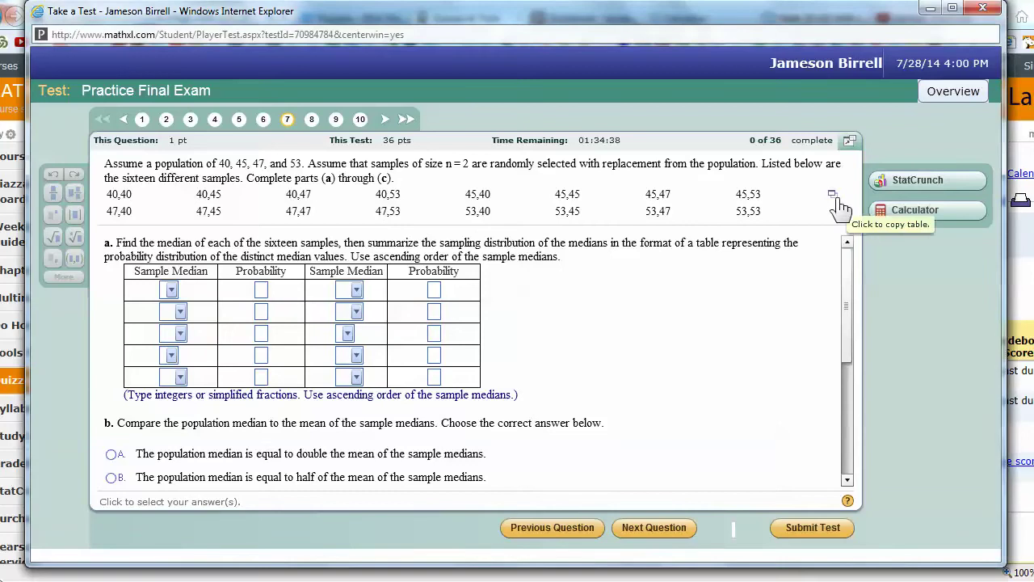
# - Send the sixteen-sample table to StatCrunch and arrange the exam and data windows
pyautogui.click(836, 199)
pyautogui.click(866, 209)
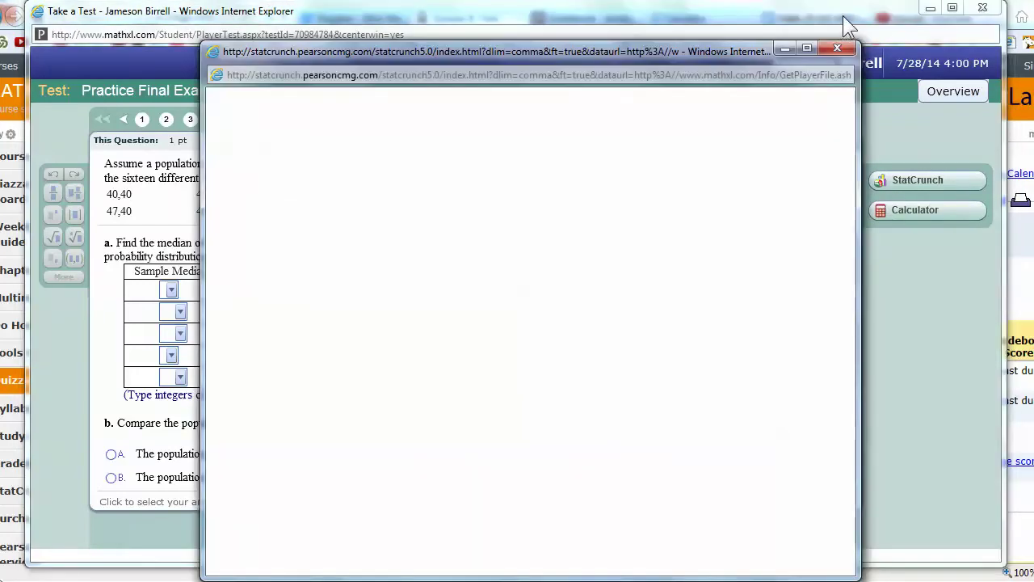
pyautogui.moveTo(839, 19); pyautogui.dragTo(779, 16)
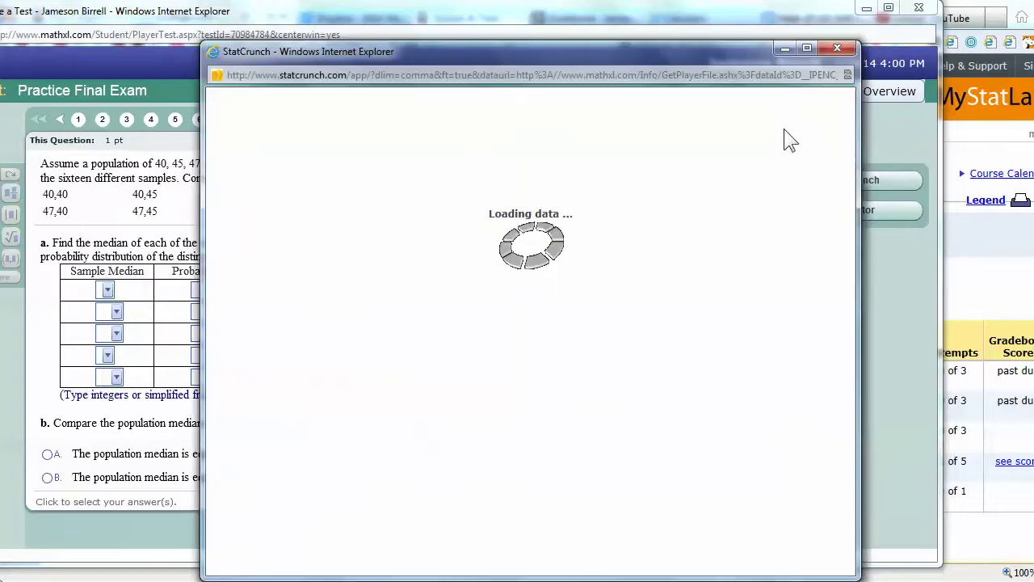
pyautogui.moveTo(698, 57); pyautogui.dragTo(869, 41)
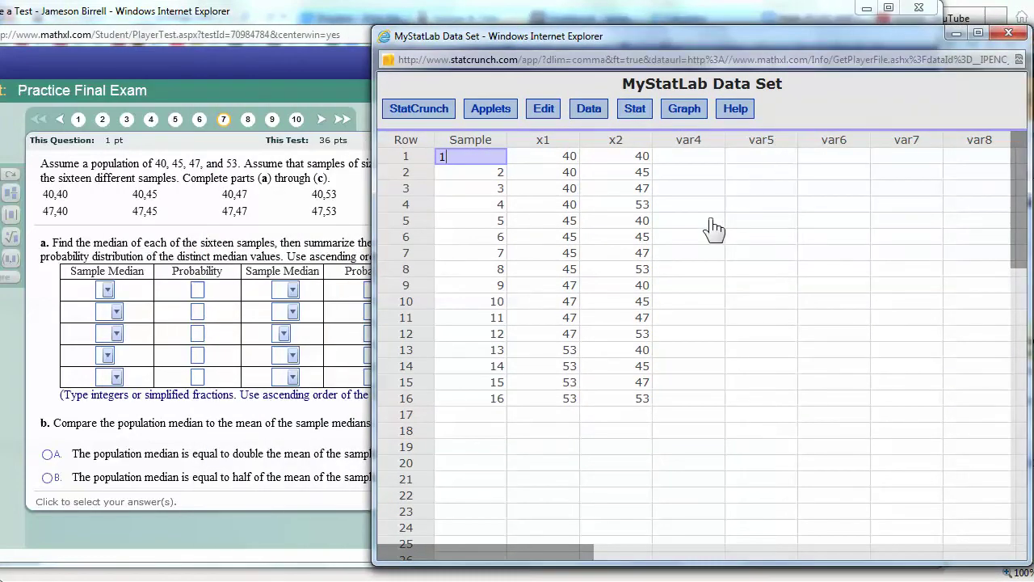
# - Compute the row Median of x1 and x2 and store it in the data table
pyautogui.click(632, 111)
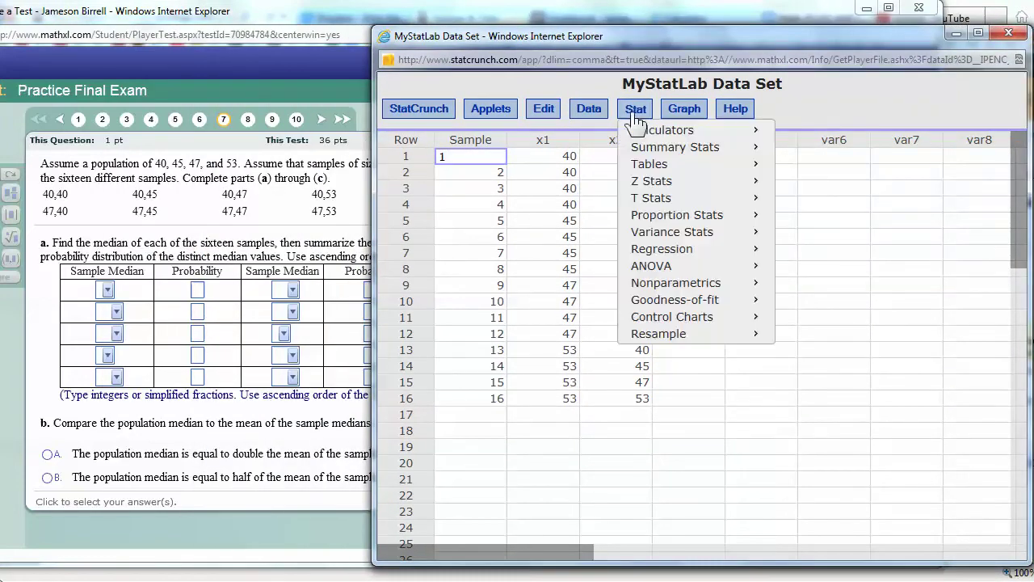
pyautogui.moveTo(658, 149)
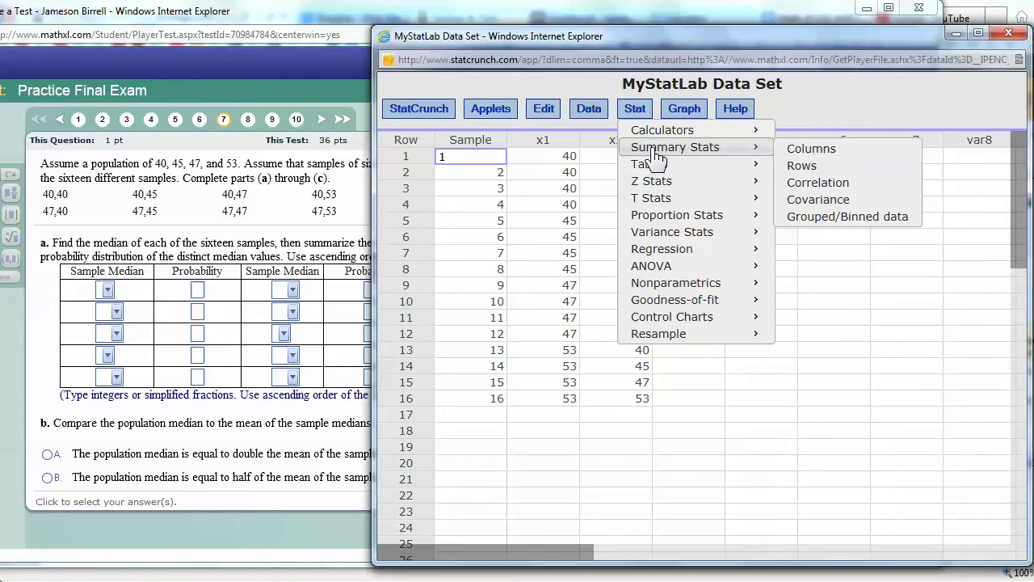
pyautogui.click(800, 166)
pyautogui.click(569, 214)
pyautogui.click(573, 227)
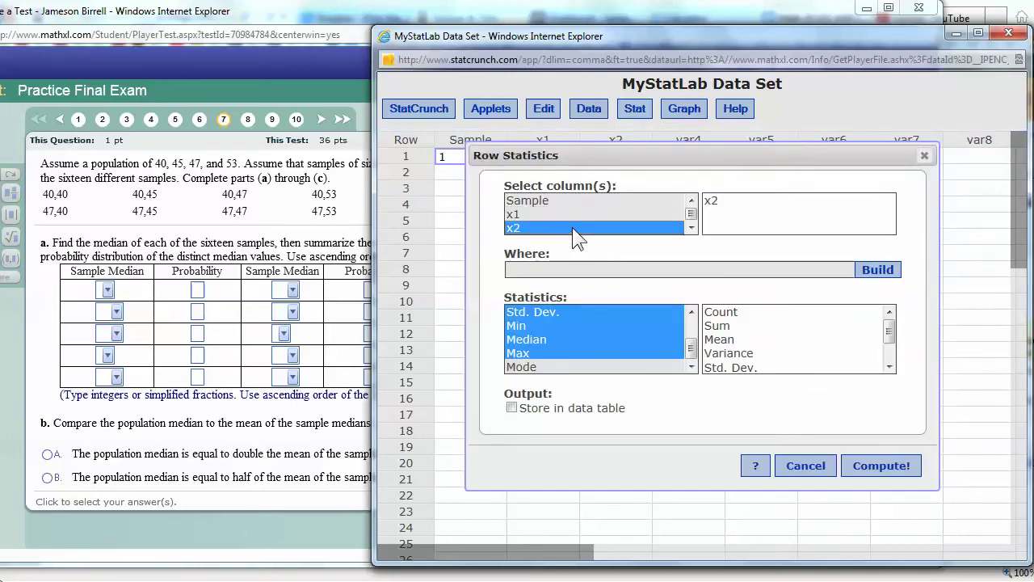
pyautogui.click(572, 214)
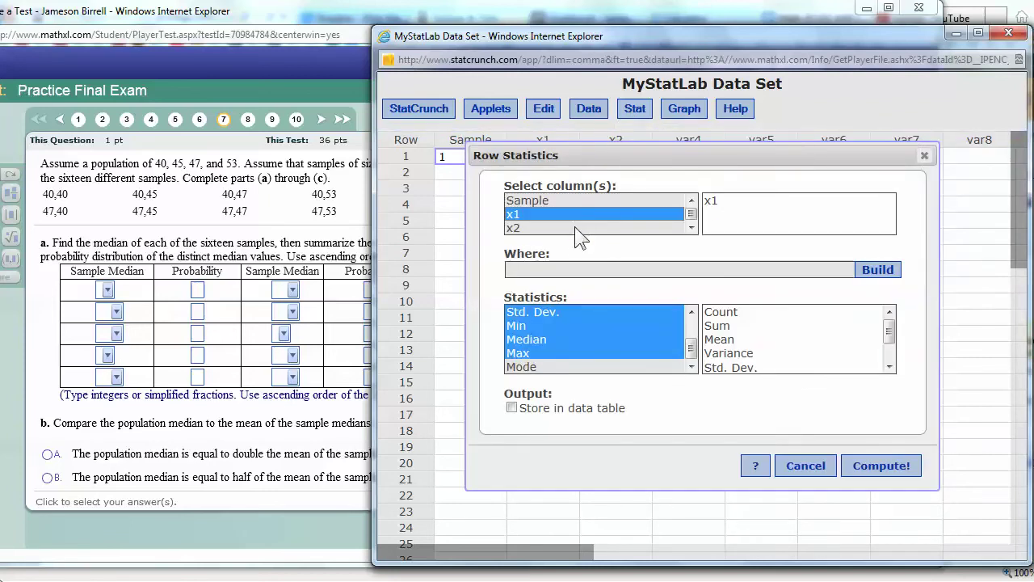
pyautogui.keyDown('ctrl'); pyautogui.click(574, 226); pyautogui.keyUp('ctrl')
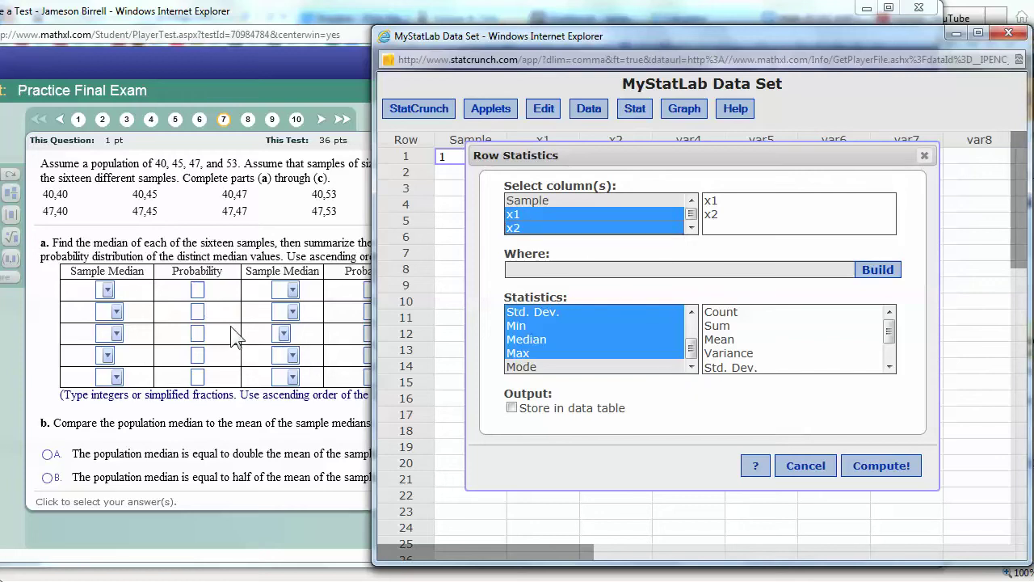
pyautogui.click(561, 339)
pyautogui.click(512, 408)
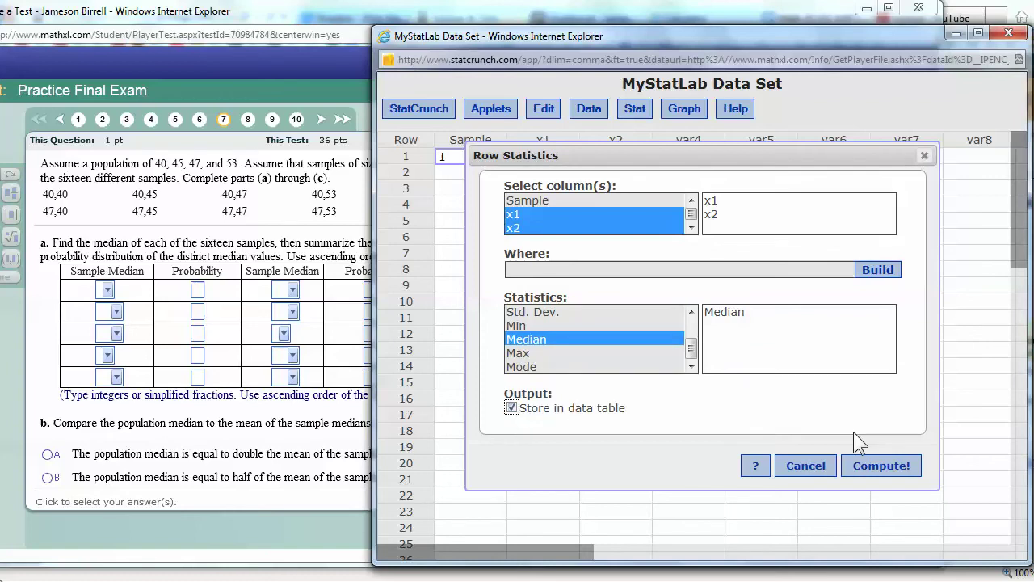
pyautogui.click(885, 468)
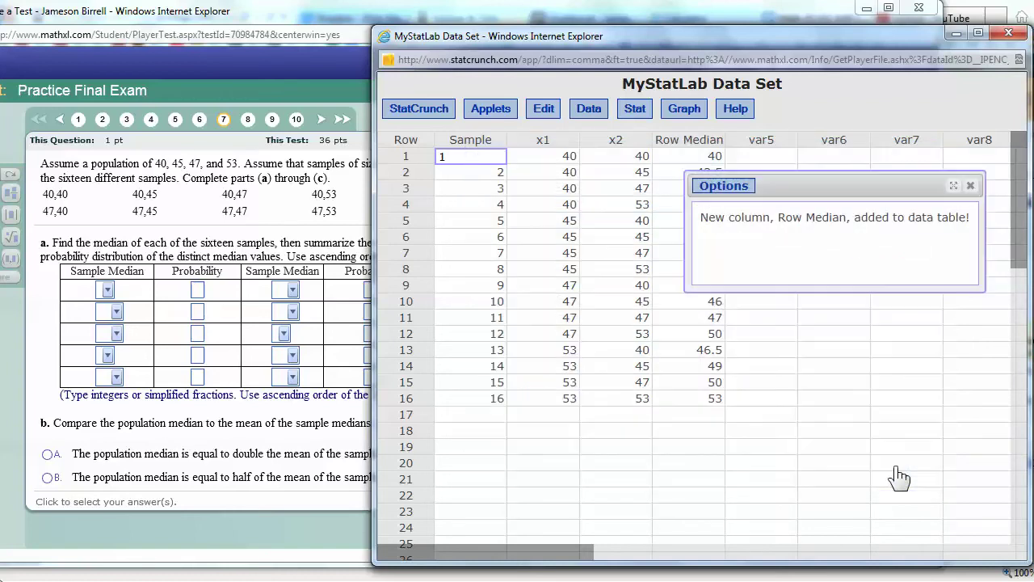
# - Paste the 1/16 and 1/8 probabilities into var7 beside the distinct medians
pyautogui.click(971, 186)
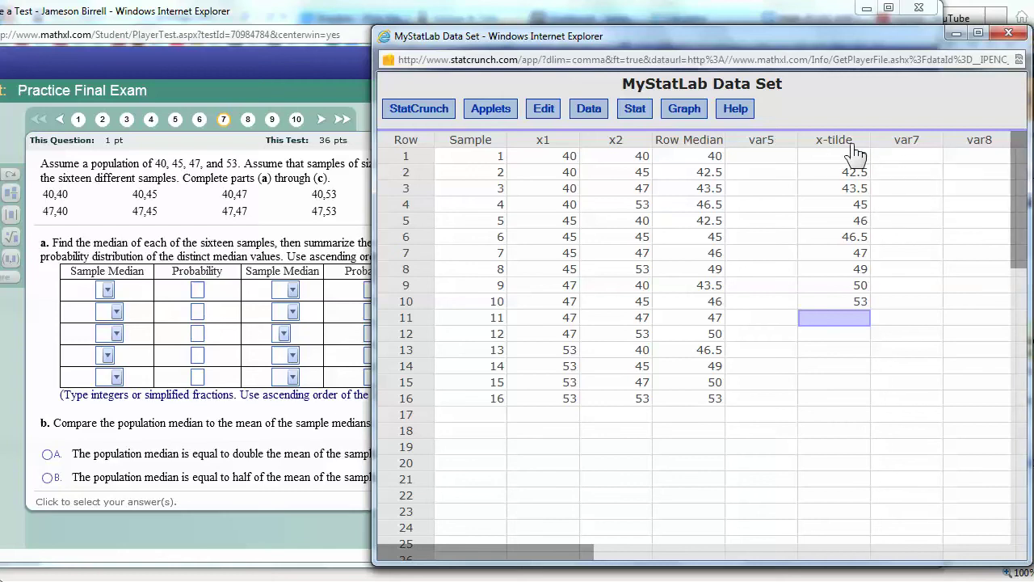
pyautogui.click(902, 156)
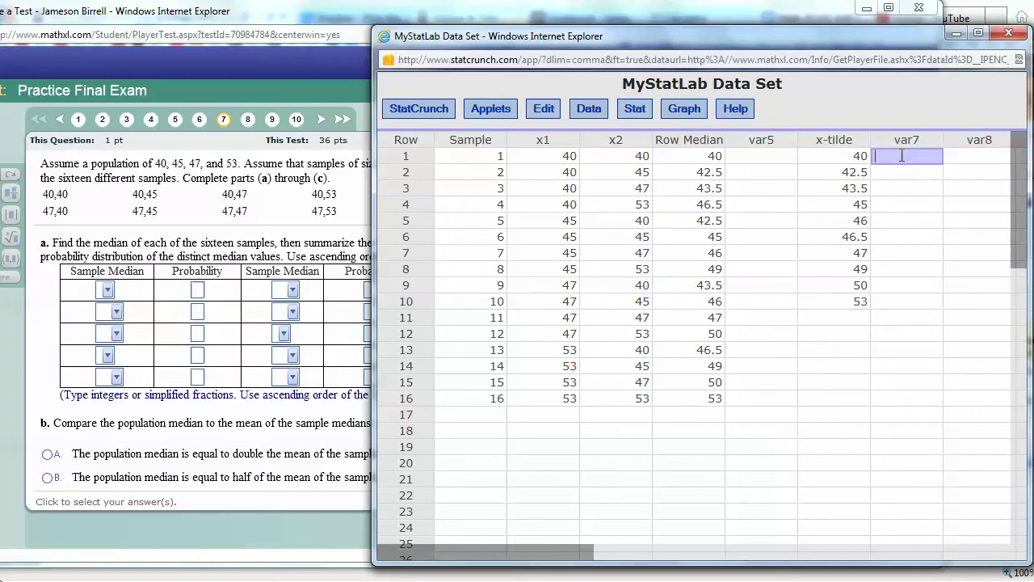
pyautogui.write('1/16 2/16 2/16 1/16 2/16 2/16 1/16 2/16 2/16 1/16')
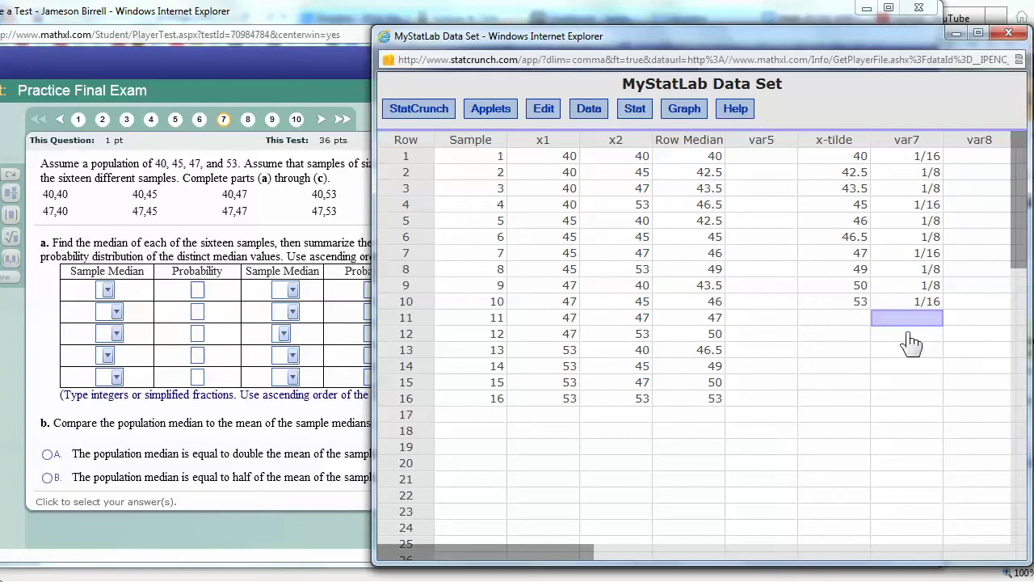
pyautogui.click(184, 180)
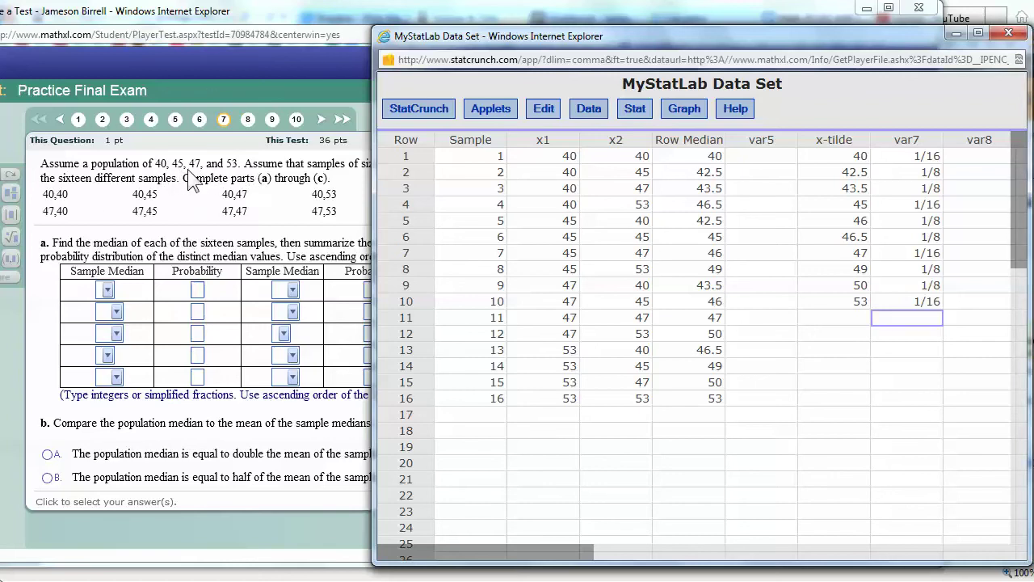
pyautogui.click(218, 171)
# - Rename the var7 probability column to P(x-tilde)
pyautogui.click(603, 113)
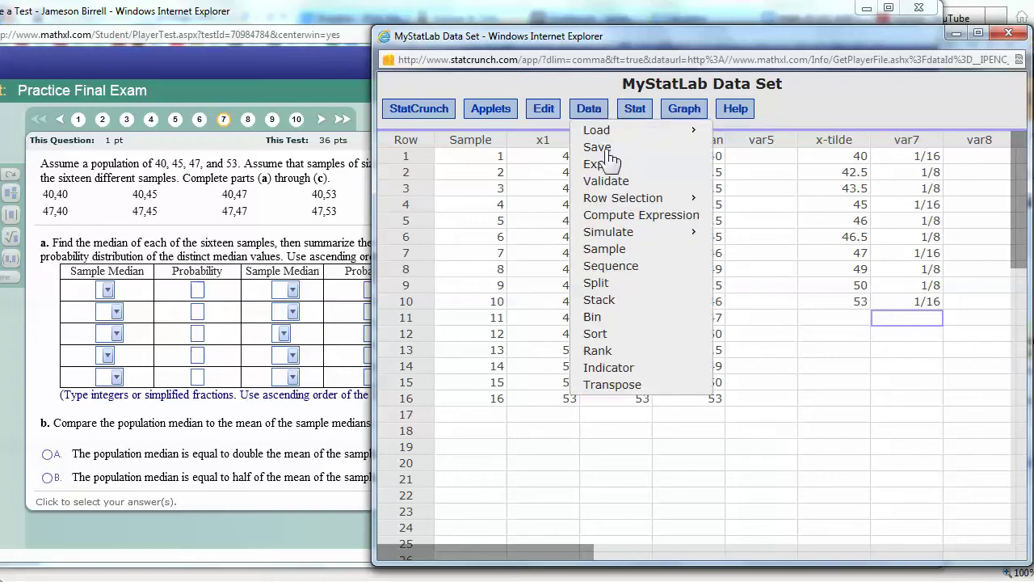
pyautogui.click(636, 219)
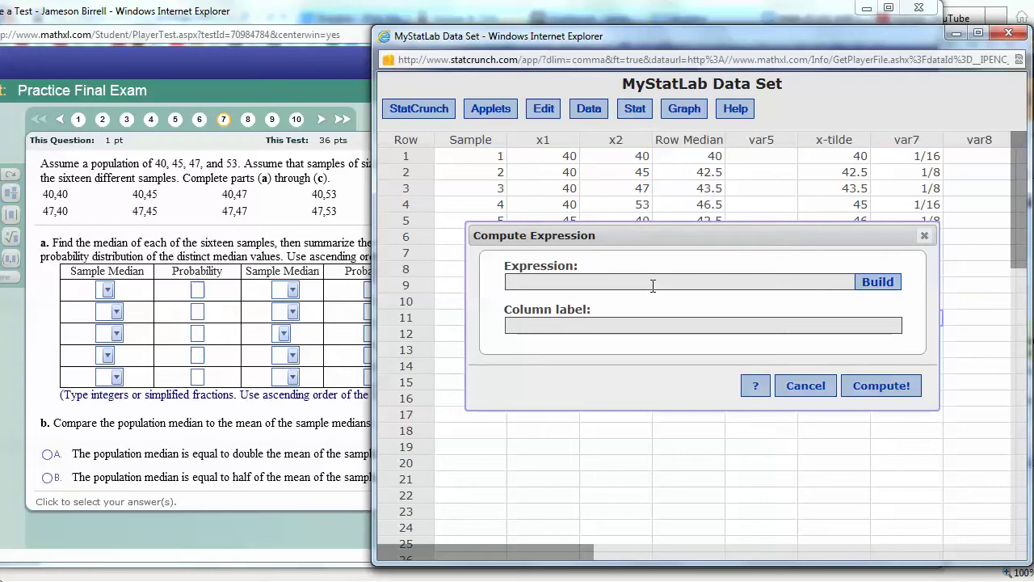
pyautogui.click(925, 236)
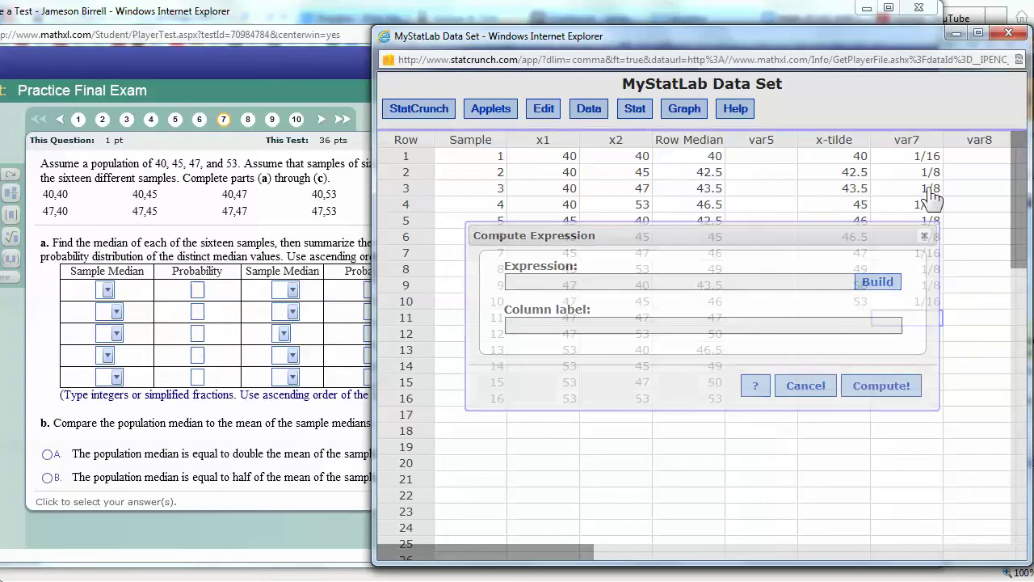
pyautogui.click(925, 139)
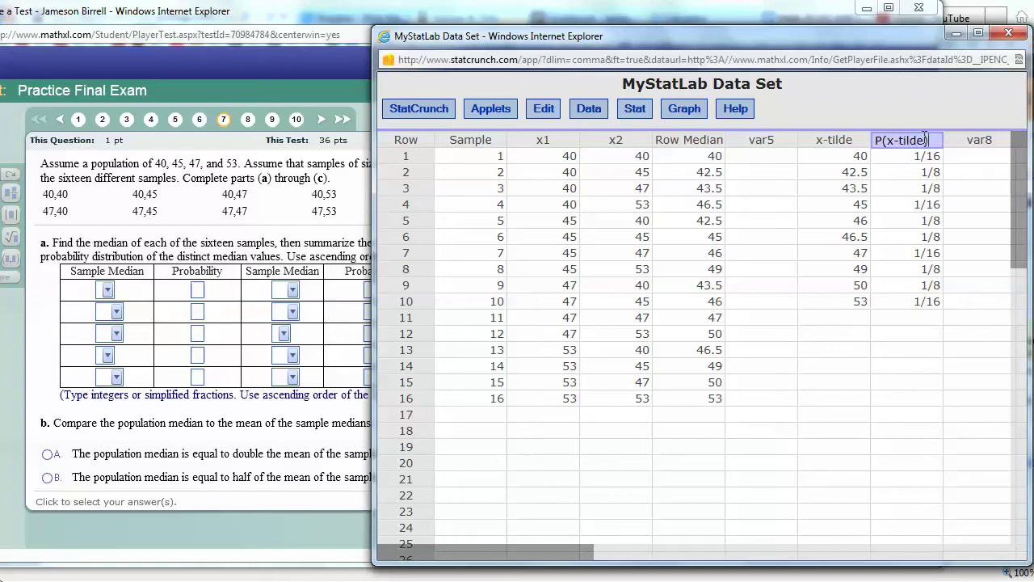
pyautogui.click(928, 204)
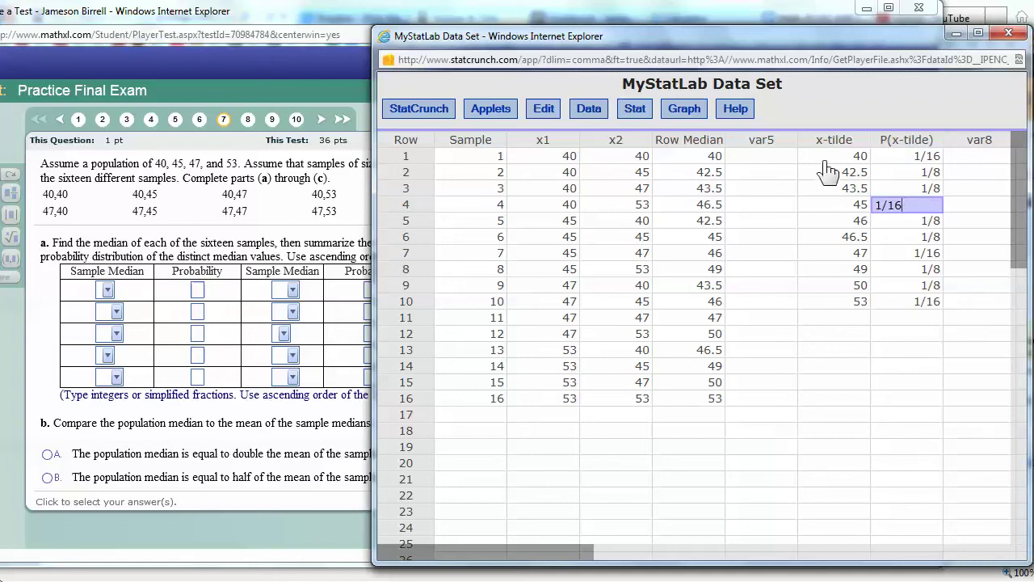
pyautogui.click(824, 143)
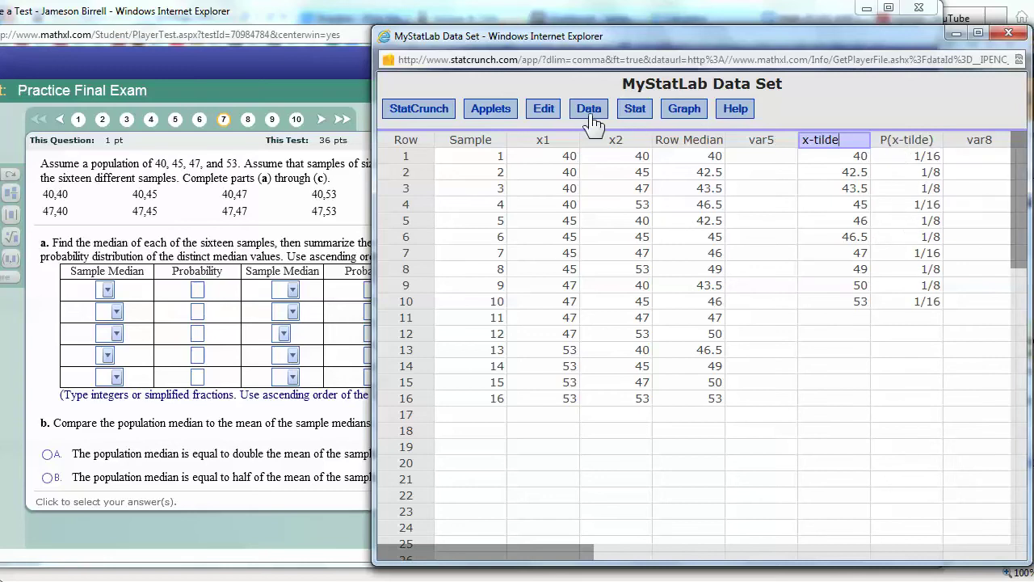
# - Build and compute the expression x-tilde * P(x-tilde), then dismiss the resulting TypeError
pyautogui.click(957, 158)
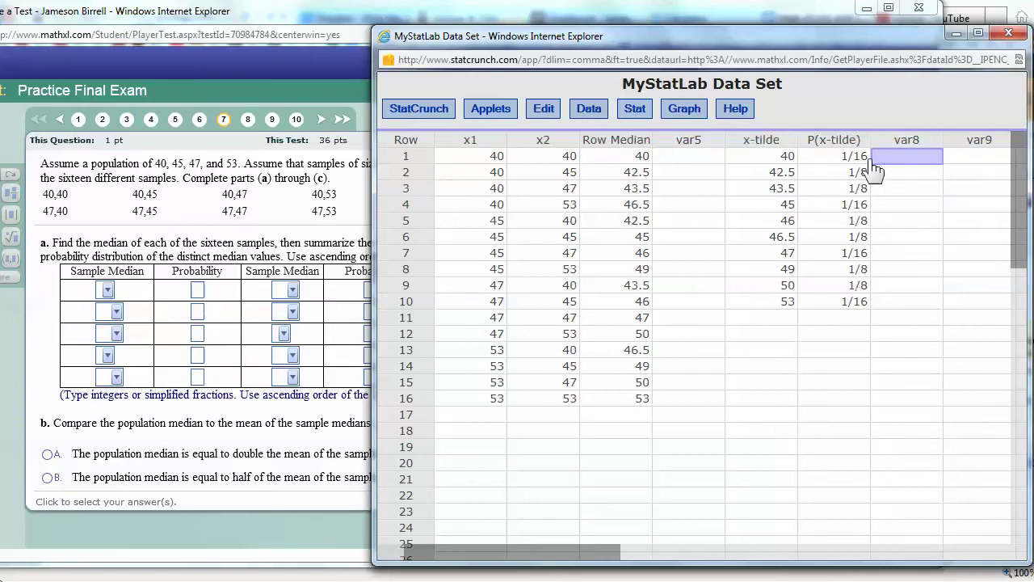
pyautogui.click(590, 109)
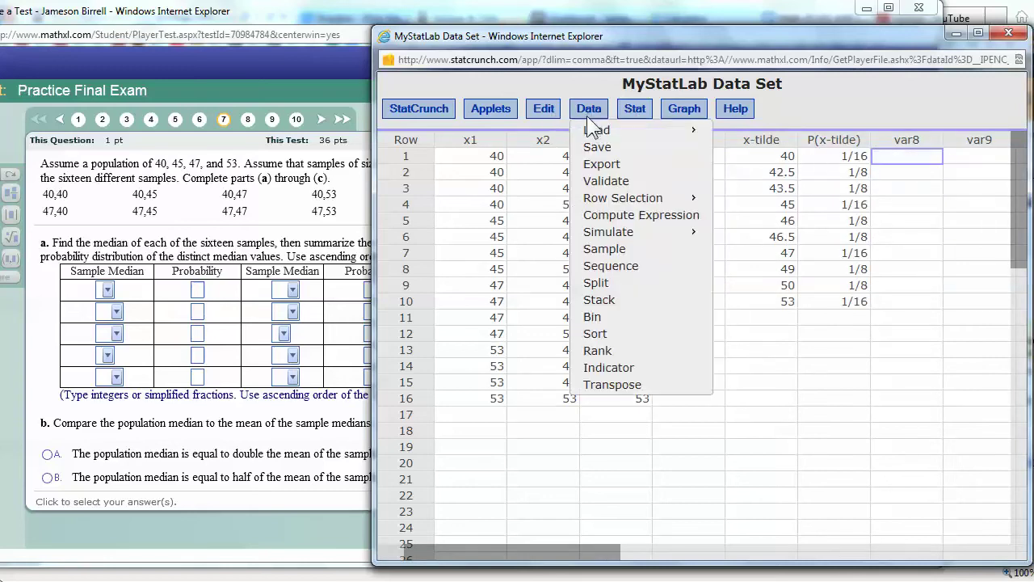
pyautogui.click(606, 214)
pyautogui.click(877, 283)
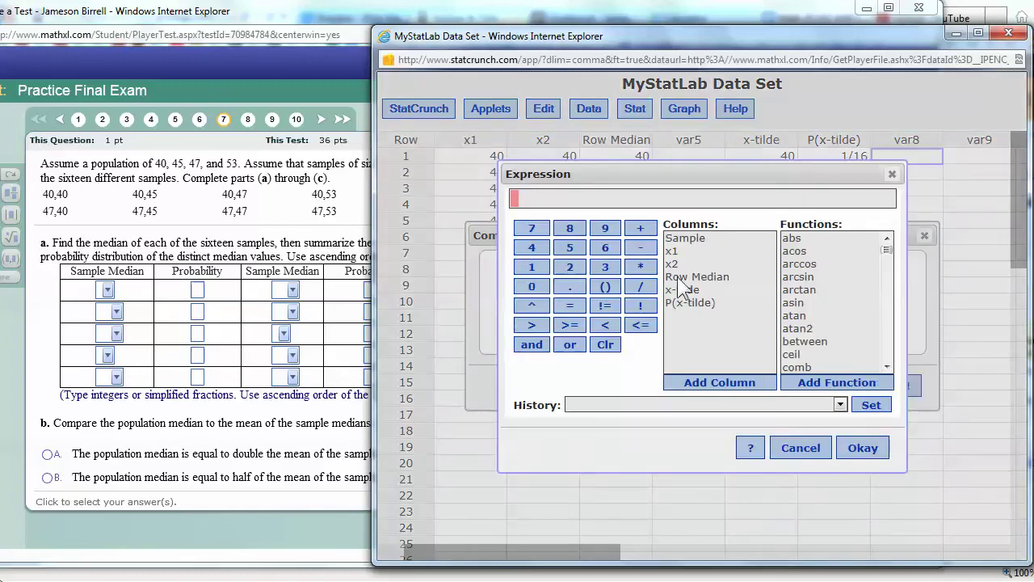
pyautogui.click(699, 291)
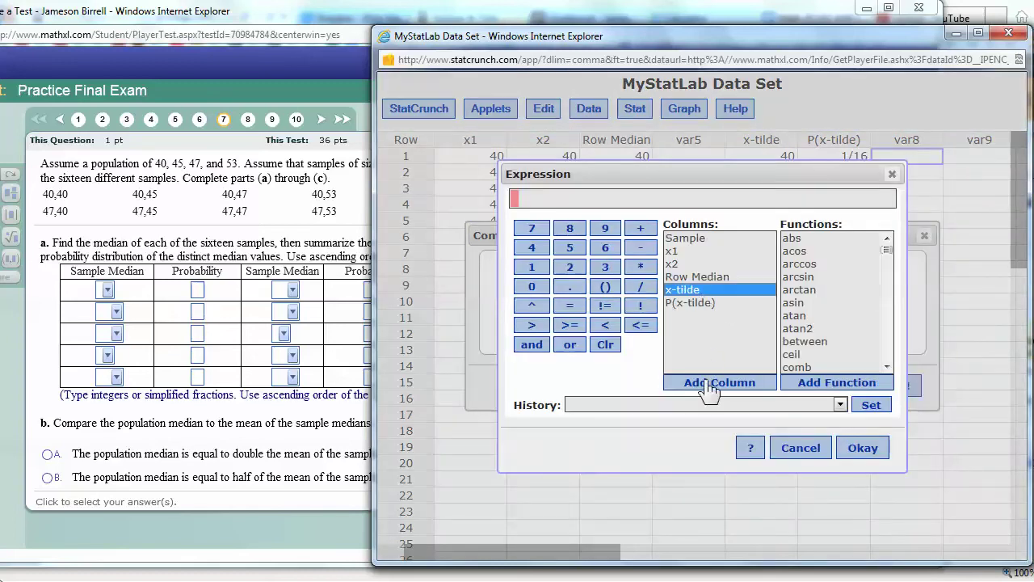
pyautogui.click(709, 383)
pyautogui.click(641, 266)
pyautogui.click(677, 303)
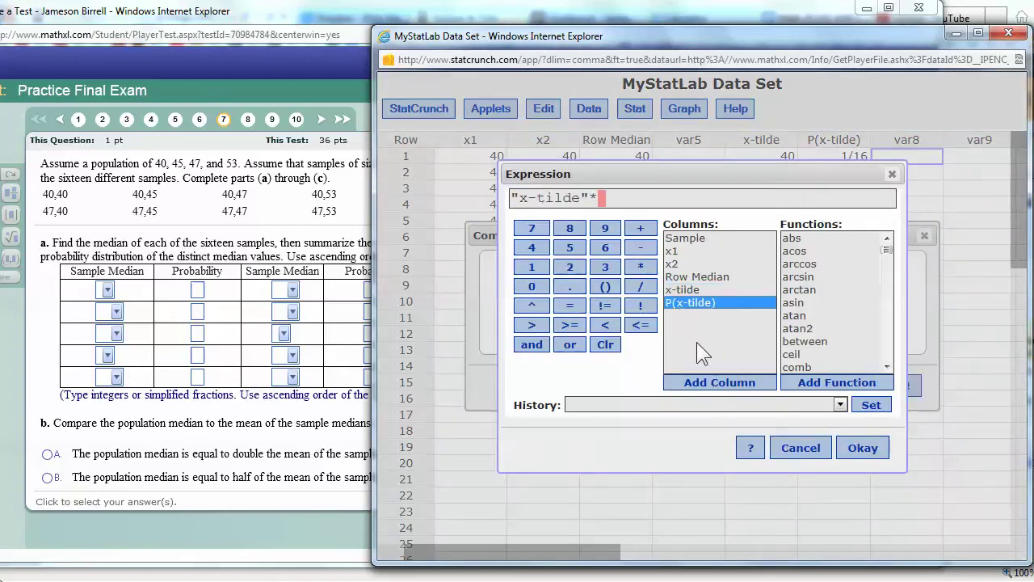
pyautogui.click(716, 383)
pyautogui.click(863, 450)
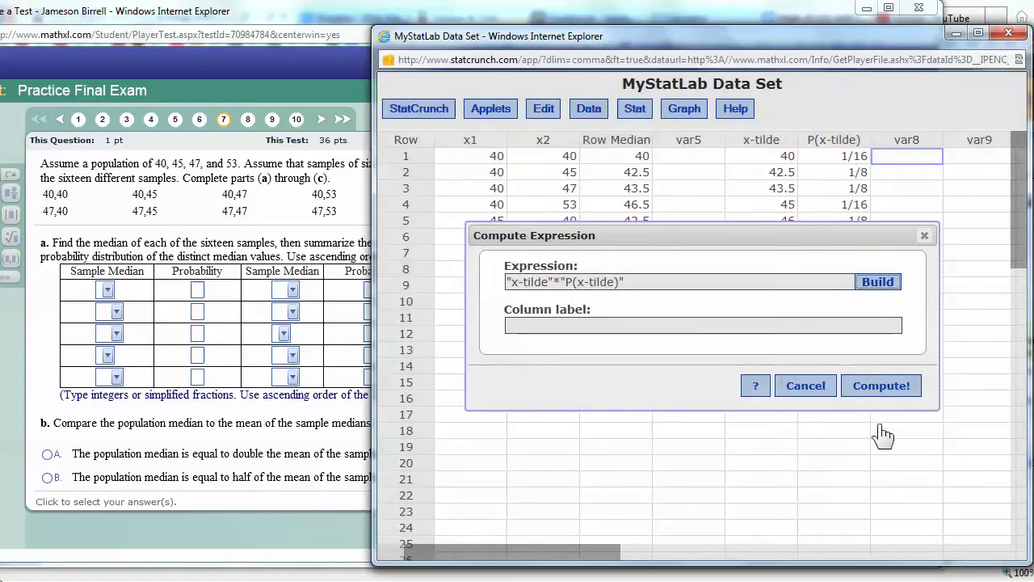
pyautogui.click(882, 386)
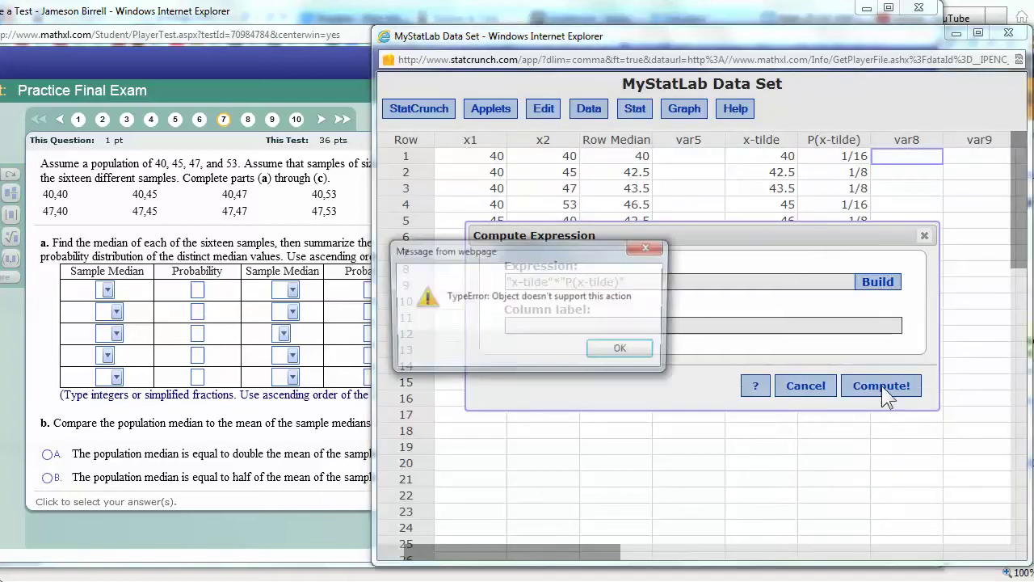
pyautogui.click(621, 349)
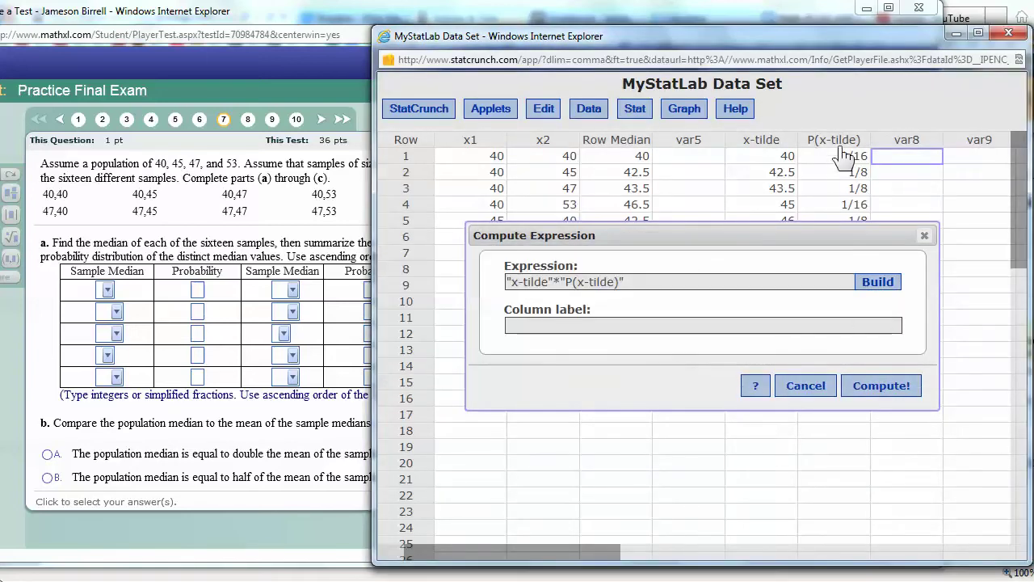
# - Close Compute Expression so P(x-tilde) displays decimals 0.0625 and 0.125
pyautogui.click(925, 235)
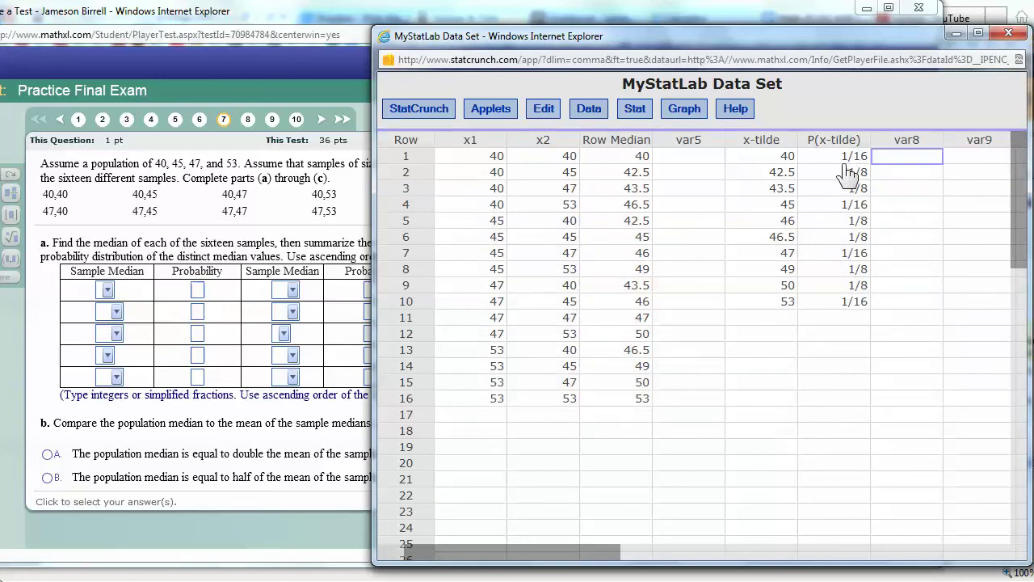
pyautogui.click(907, 156)
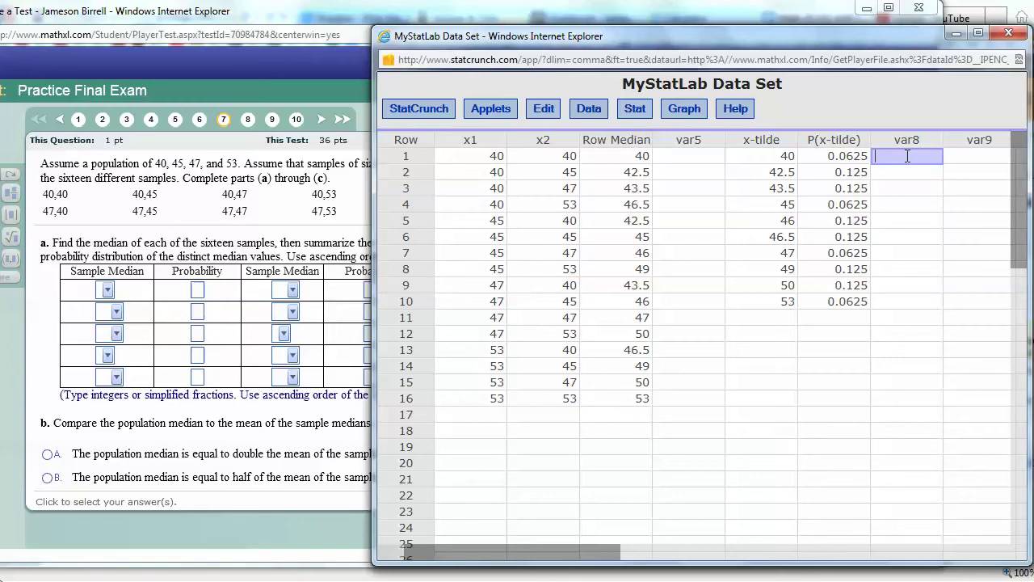
# - Compute a new x-tilde * P(x-tilde) column from the expression builder
pyautogui.click(603, 119)
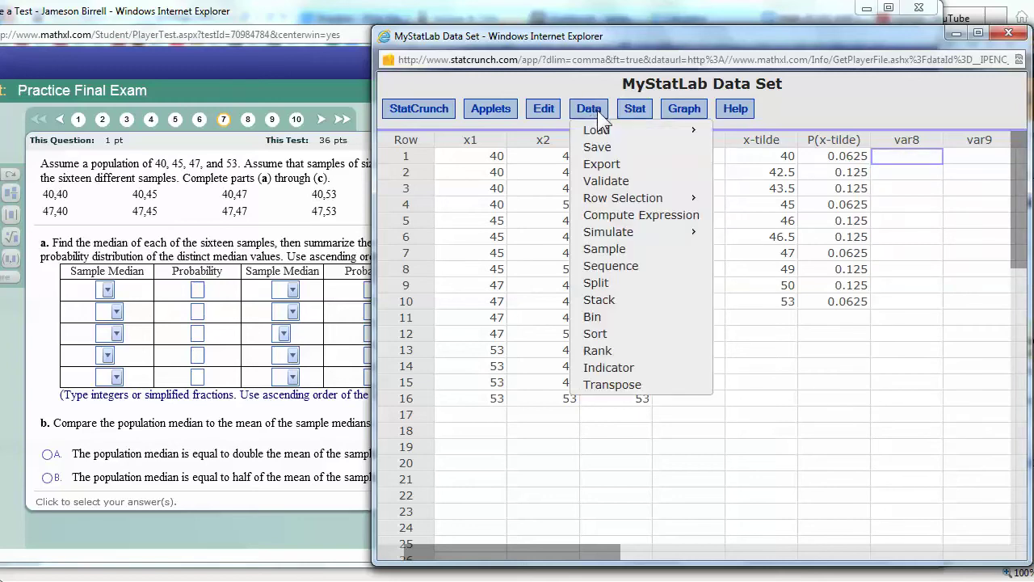
pyautogui.click(598, 215)
pyautogui.click(878, 282)
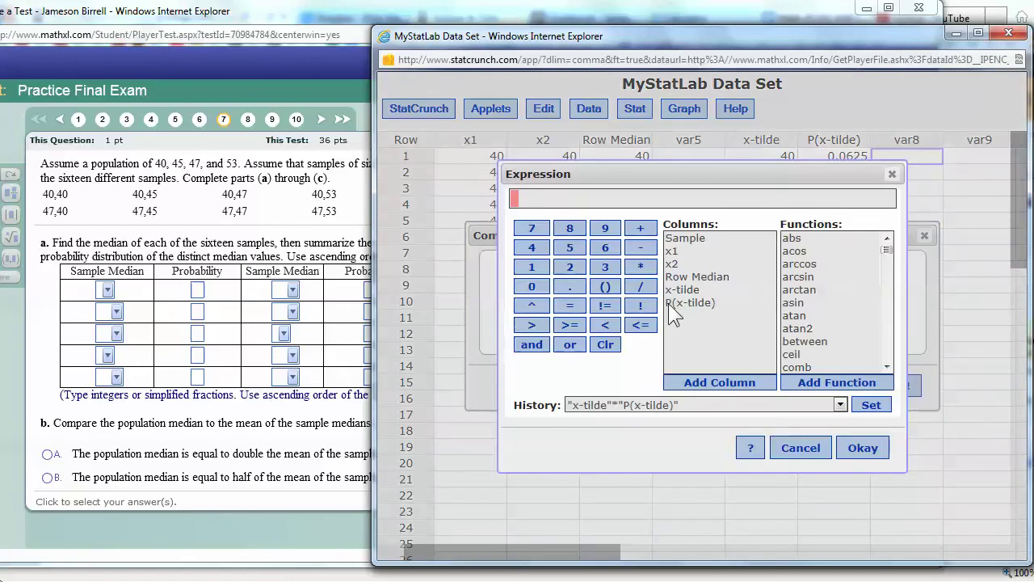
pyautogui.click(700, 293)
pyautogui.click(721, 382)
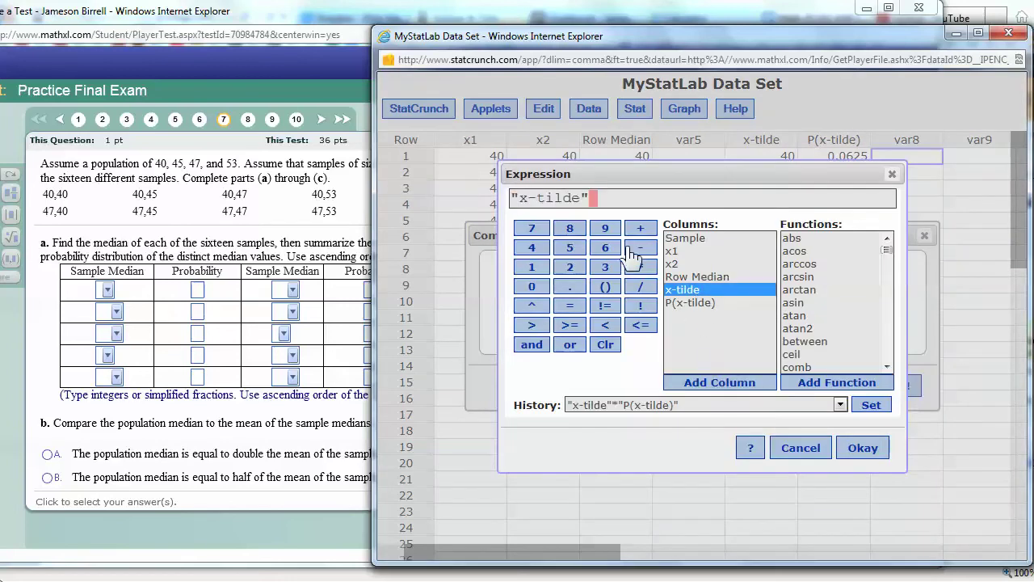
pyautogui.click(641, 267)
pyautogui.click(700, 312)
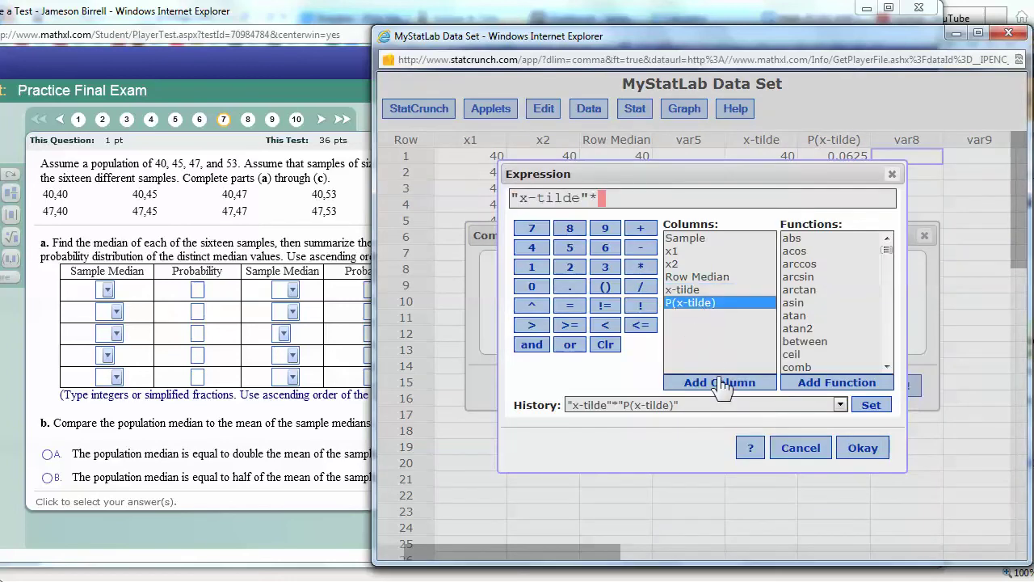
pyautogui.click(718, 384)
pyautogui.click(858, 450)
pyautogui.click(879, 388)
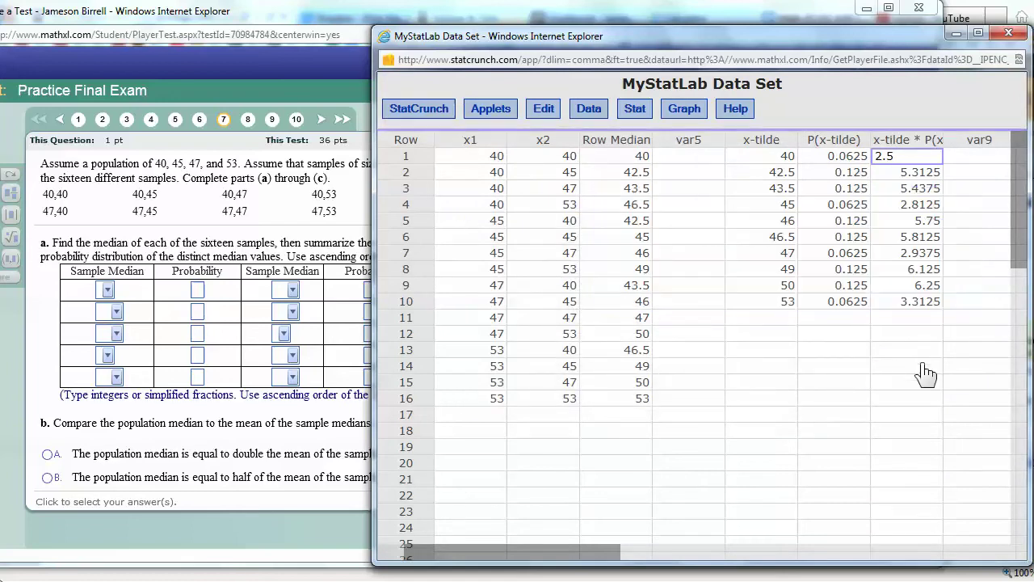
pyautogui.click(920, 370)
# - Select the medians, probabilities and products in rows 1–10 and clear the marked block
pyautogui.moveTo(753, 160); pyautogui.dragTo(844, 304)
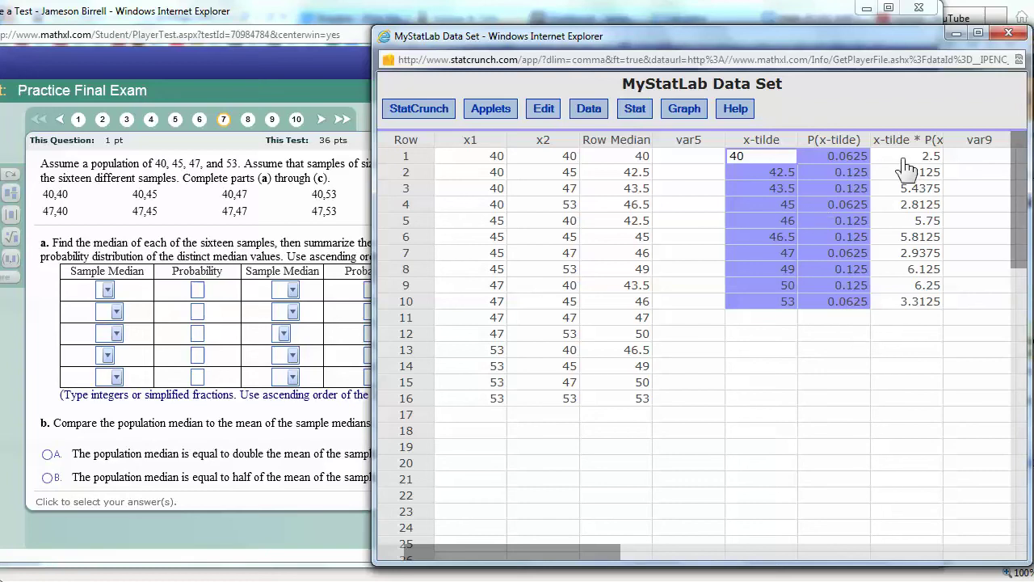
pyautogui.moveTo(906, 156); pyautogui.dragTo(911, 303)
pyautogui.click(911, 333)
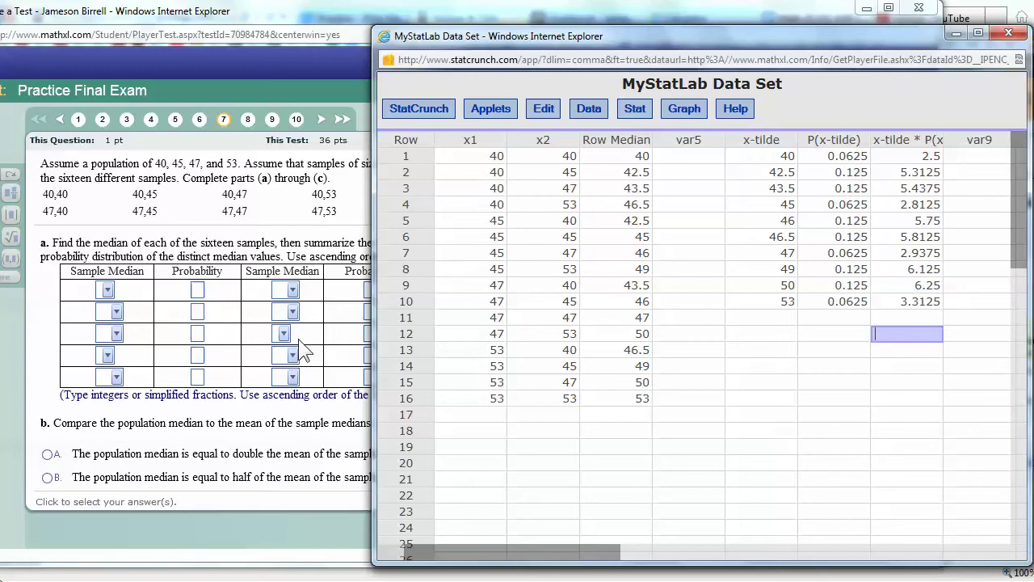
# - Choose 40 as the first part (a) sample median, widen the test window, and scroll to part b
pyautogui.click(106, 291)
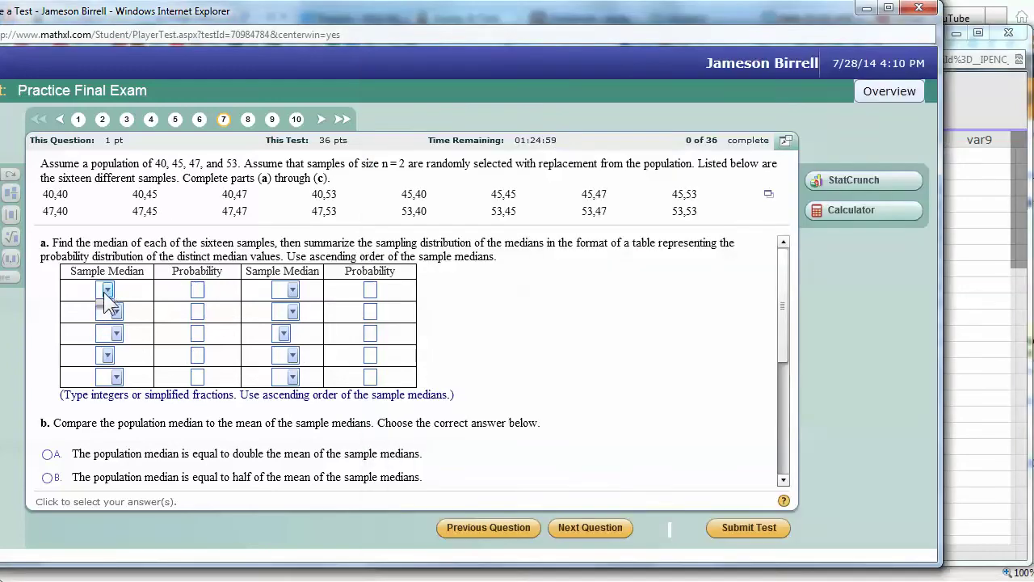
pyautogui.click(105, 346)
pyautogui.click(194, 292)
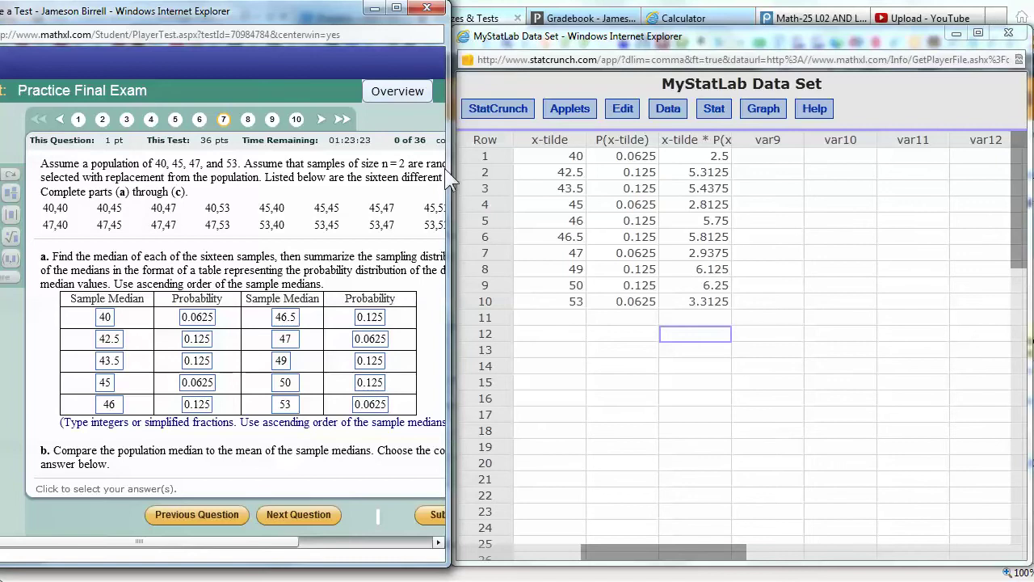
pyautogui.moveTo(448, 181); pyautogui.dragTo(932, 187)
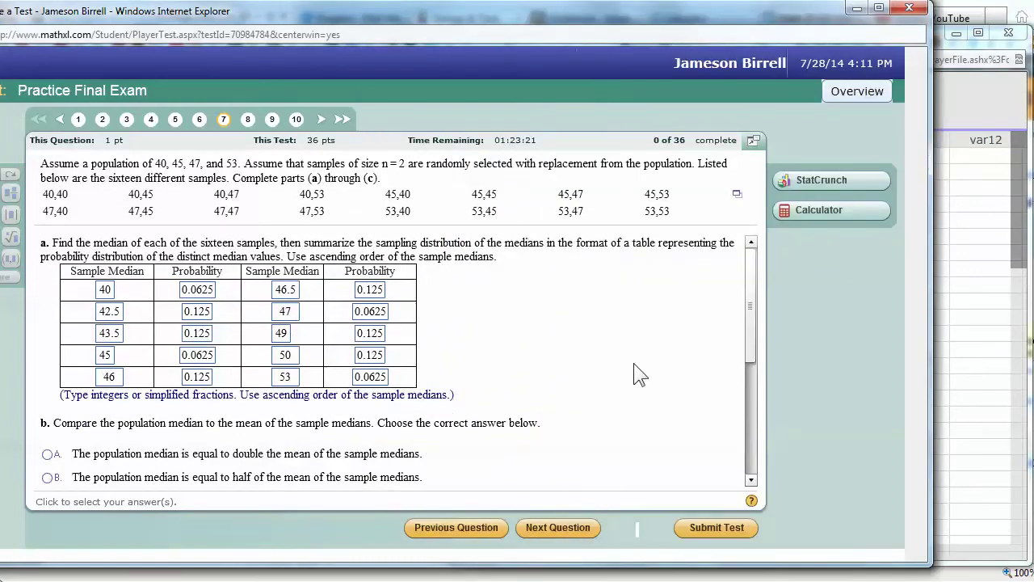
pyautogui.moveTo(774, 295); pyautogui.dragTo(774, 339)
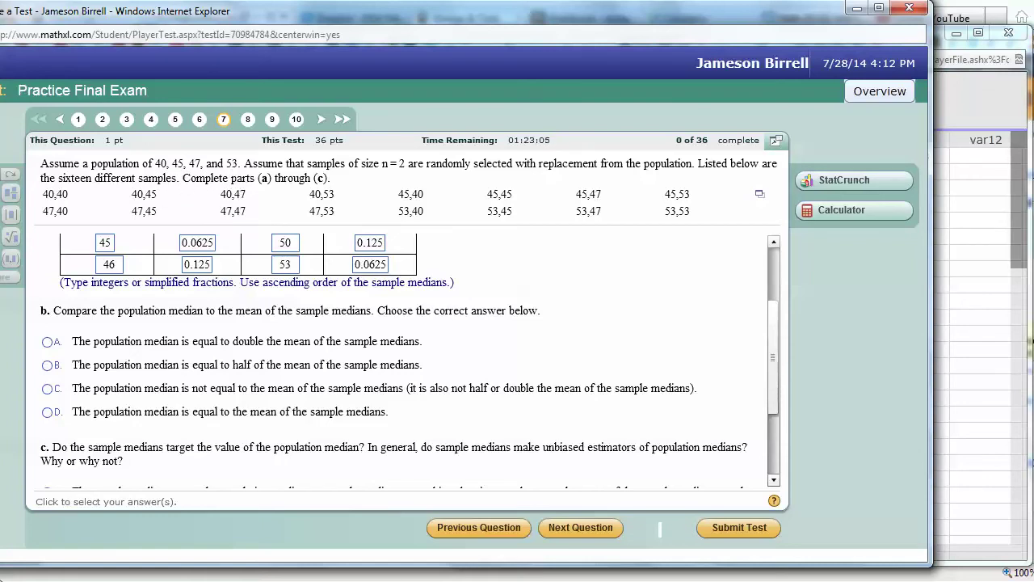
# - Average 45 and 47 in Calculator to get 46 and store it in memory
pyautogui.hotkey('alt', 'Tab')
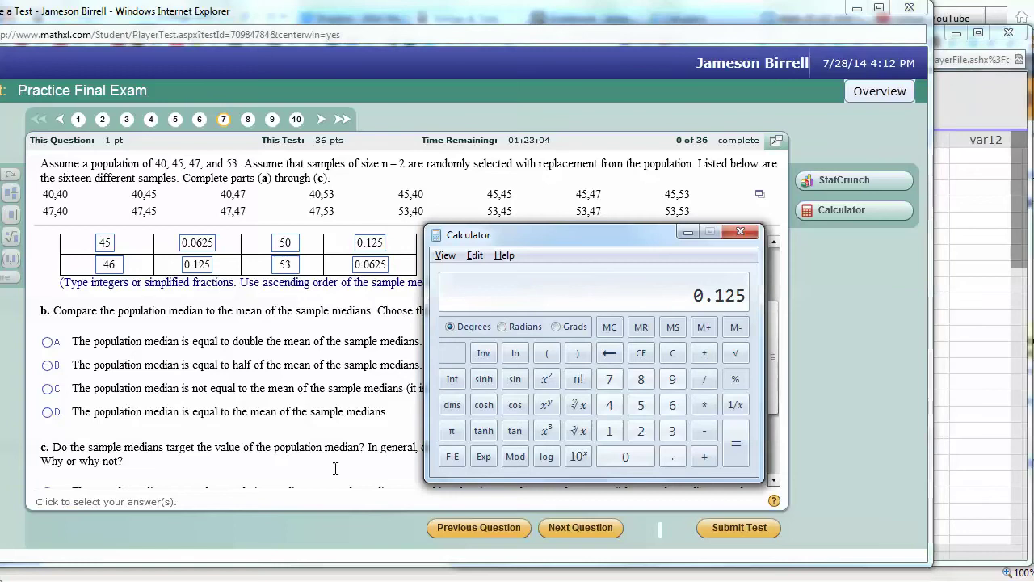
pyautogui.click(674, 356)
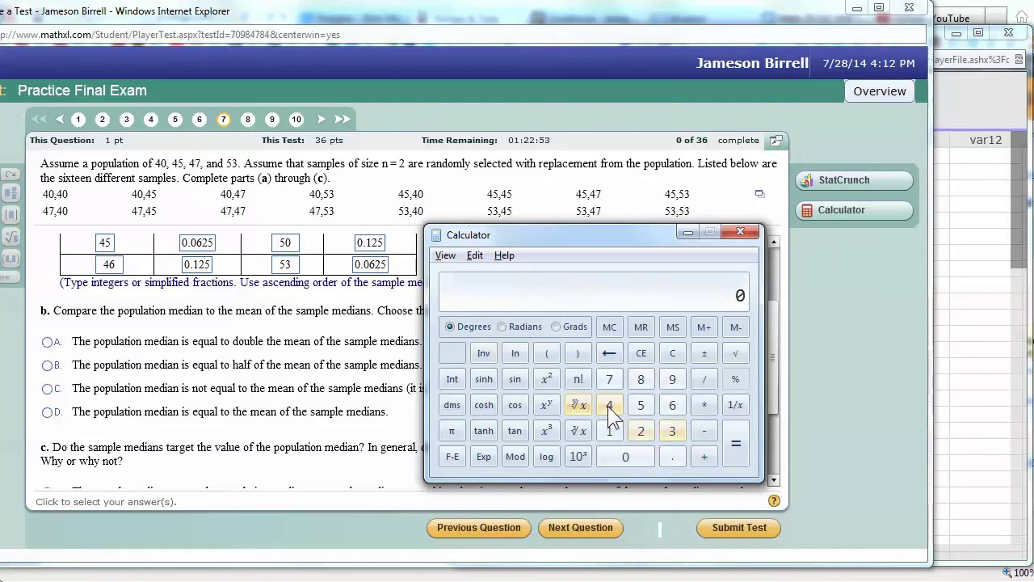
pyautogui.click(642, 405)
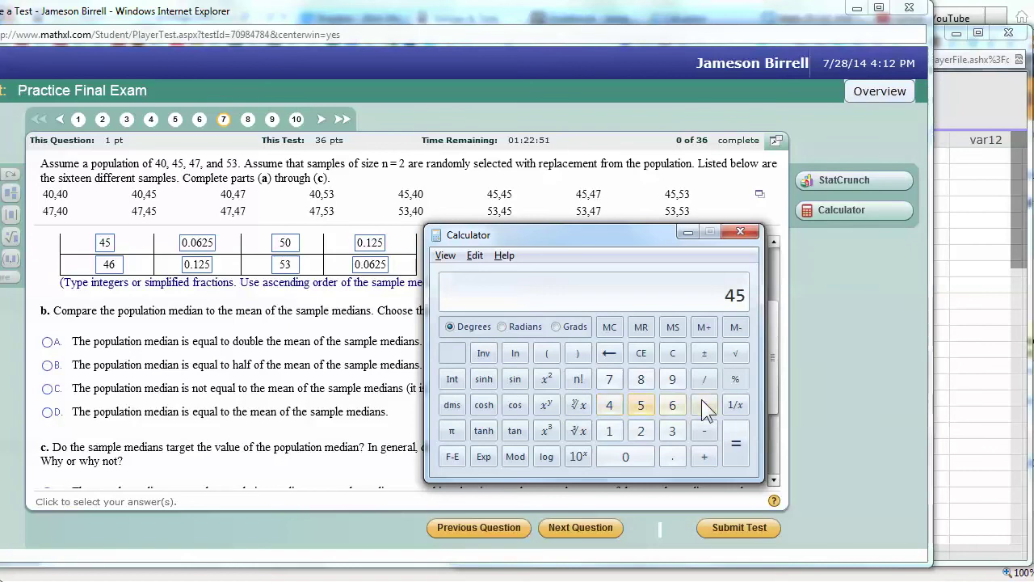
pyautogui.click(704, 458)
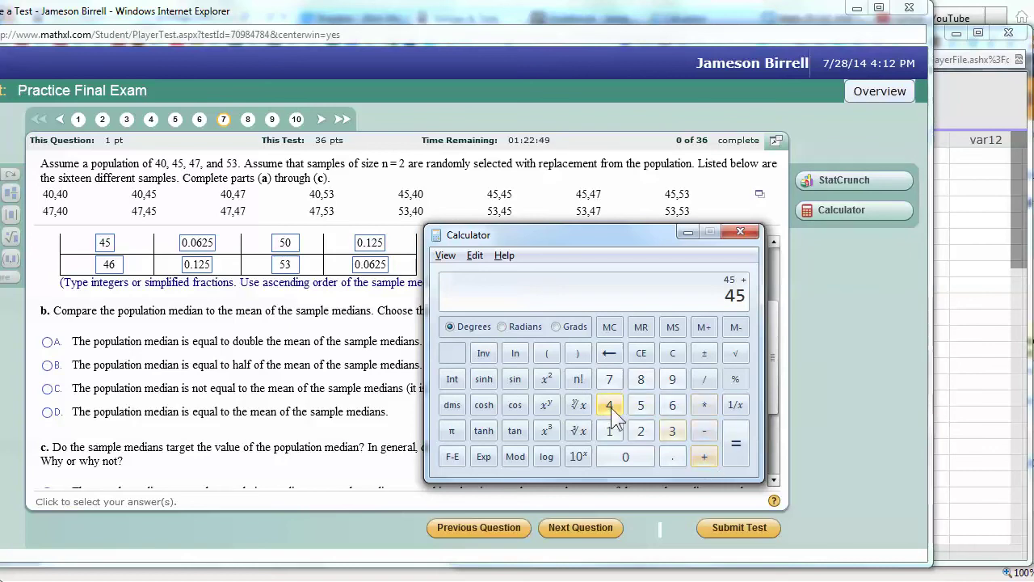
pyautogui.click(610, 406)
pyautogui.click(612, 379)
pyautogui.click(751, 455)
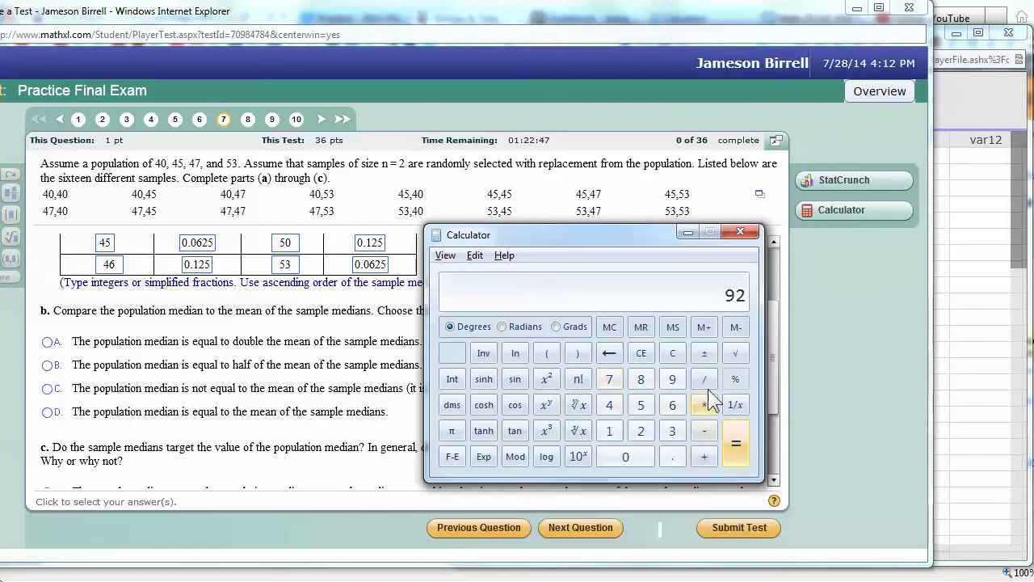
pyautogui.click(706, 384)
pyautogui.click(640, 434)
pyautogui.click(734, 443)
pyautogui.click(685, 327)
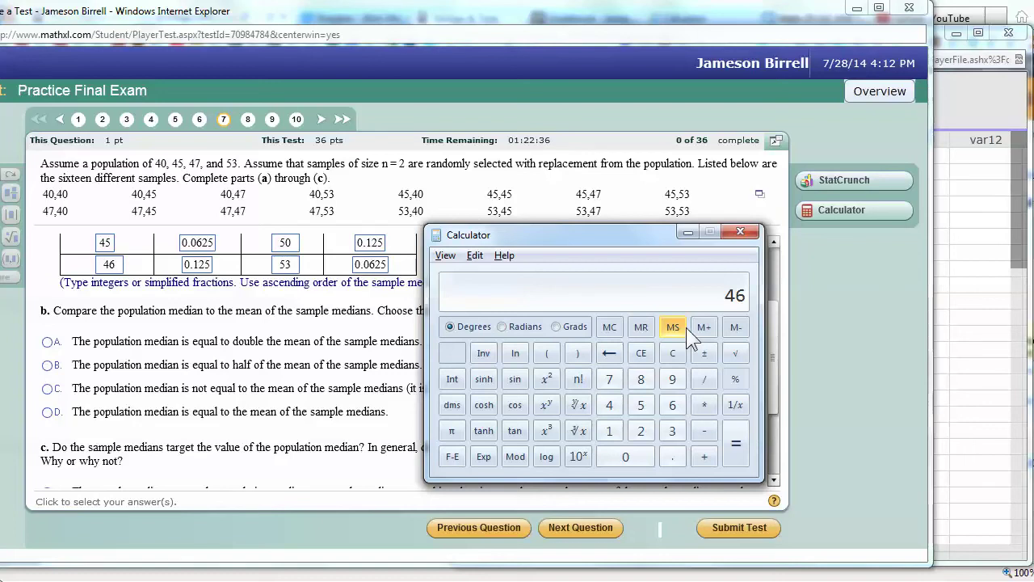
# - Compute the Sum of the x-tilde * P(x-tilde) column in StatCrunch, giving 46.25
pyautogui.hotkey('alt', 'Tab')
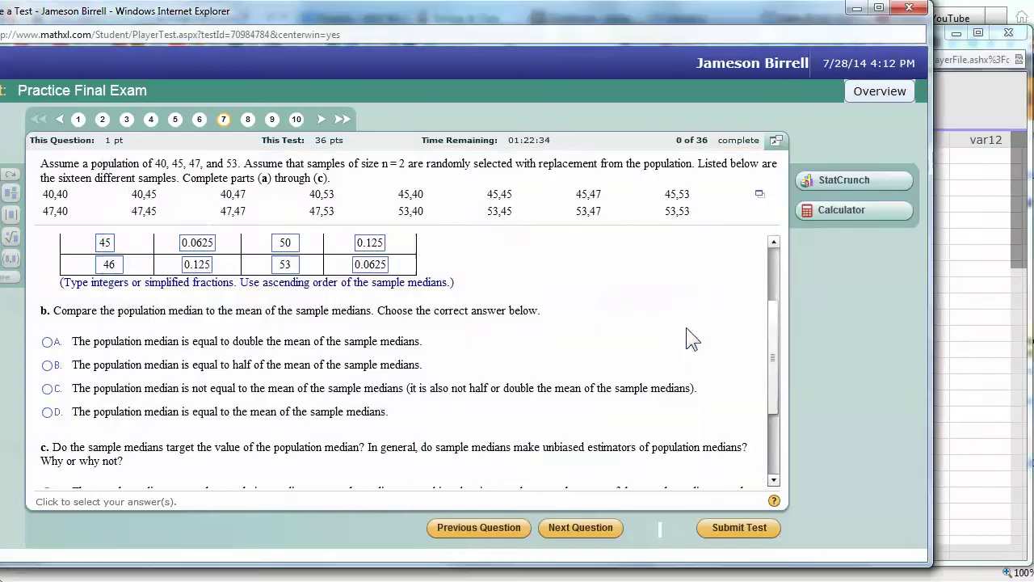
pyautogui.hotkey('alt', 'Tab')
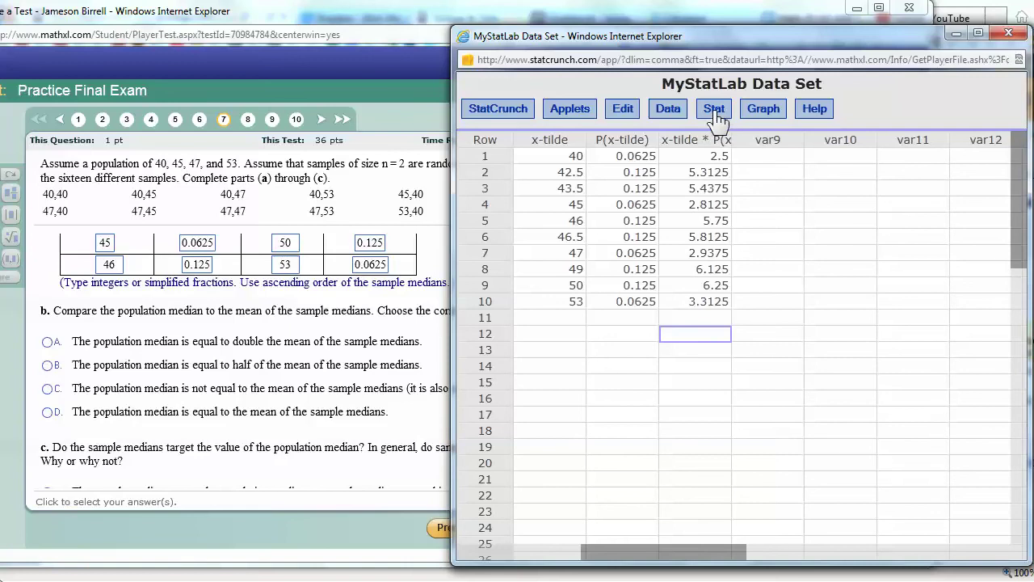
pyautogui.click(716, 118)
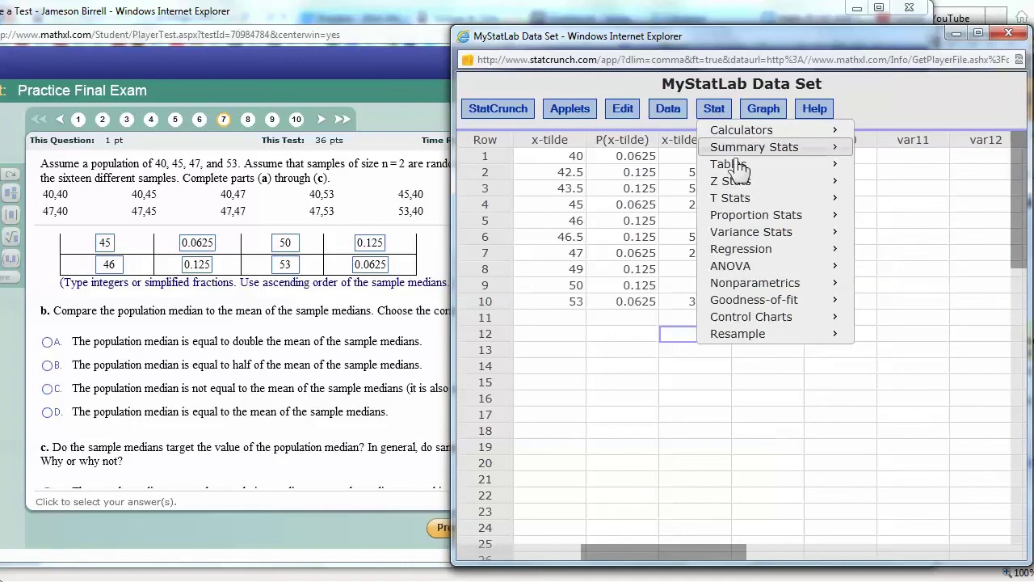
pyautogui.moveTo(742, 155)
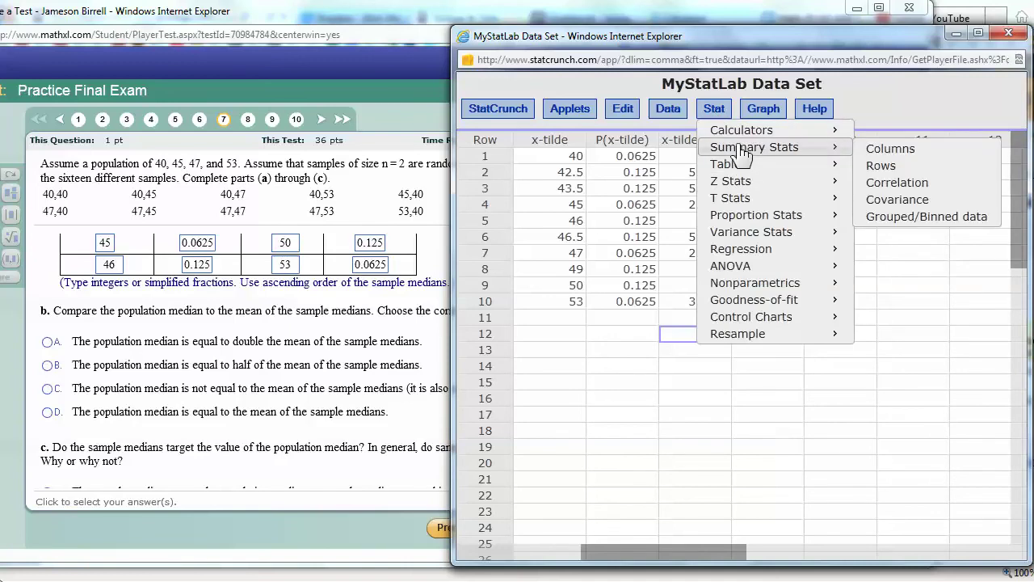
pyautogui.click(887, 153)
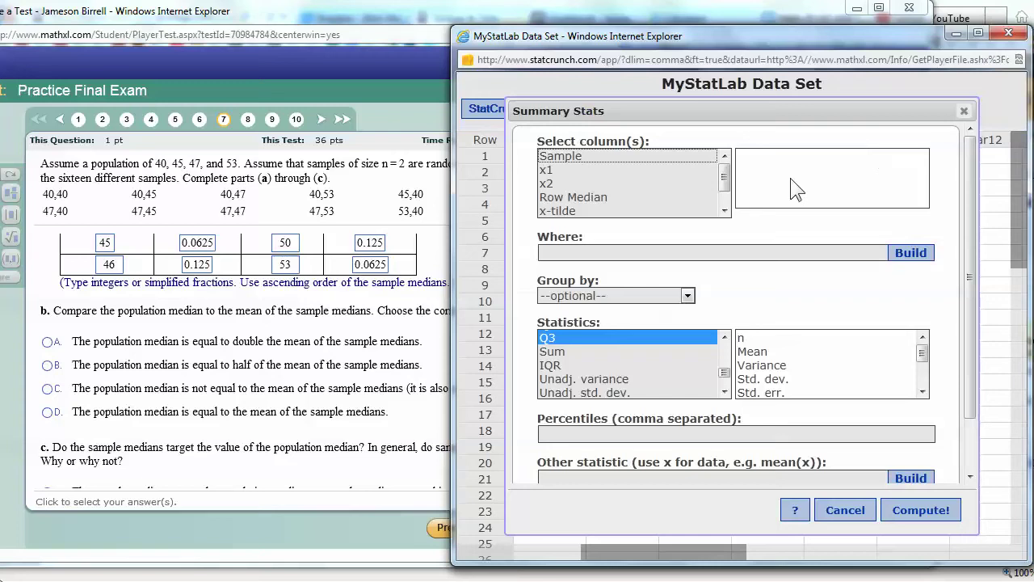
pyautogui.click(724, 212)
pyautogui.click(724, 211)
pyautogui.click(612, 211)
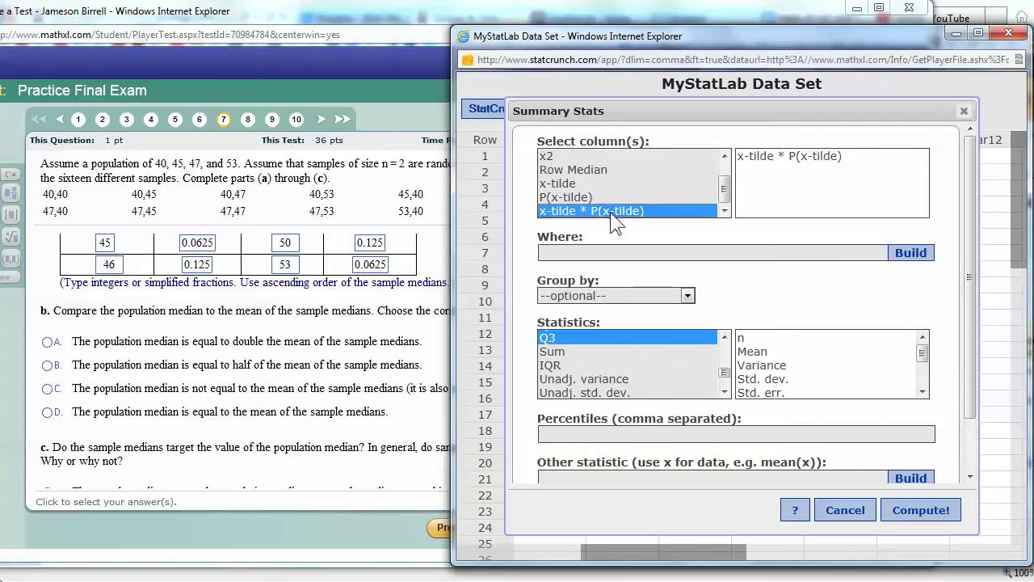
pyautogui.click(556, 353)
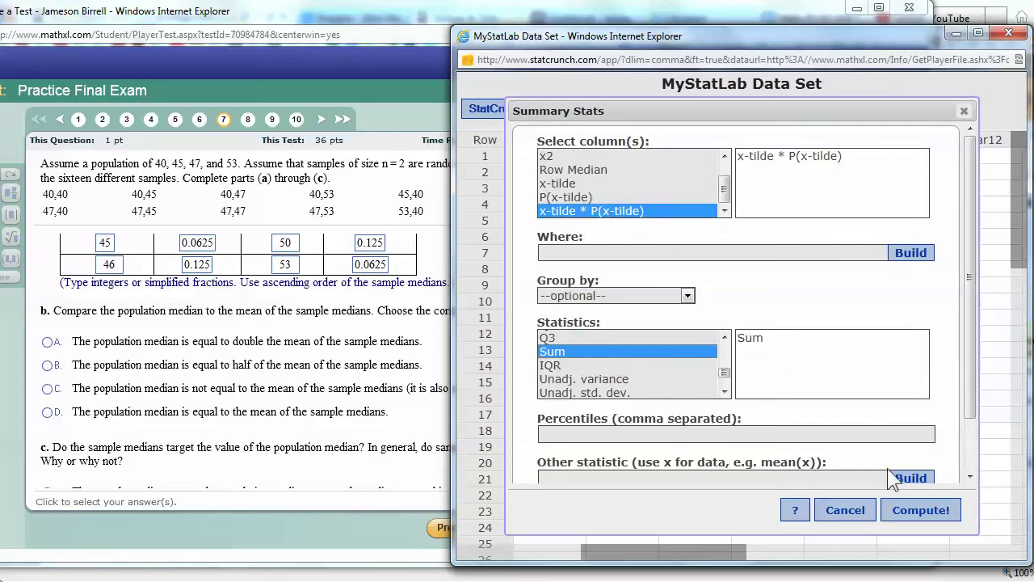
pyautogui.click(921, 509)
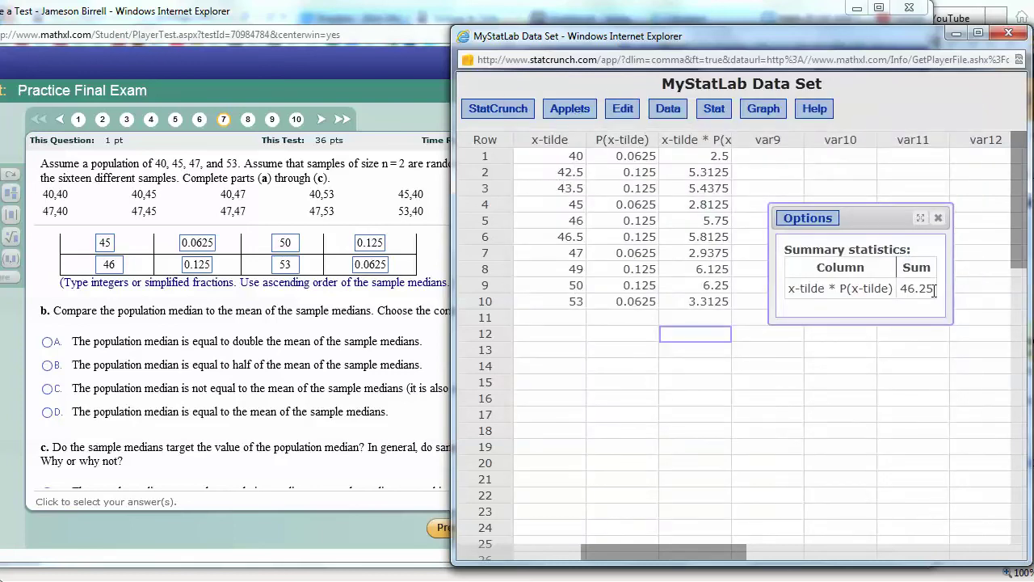
# - Place the calculator showing 46 beside the StatCrunch result and bring up the lecture slides
pyautogui.click(194, 579)
pyautogui.moveTo(593, 229); pyautogui.dragTo(229, 188)
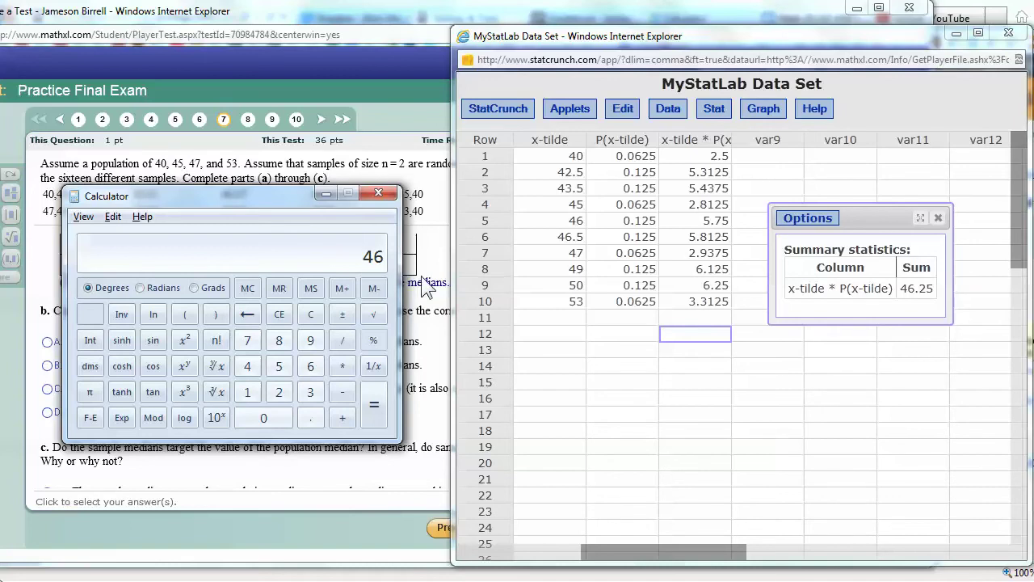
pyautogui.click(431, 579)
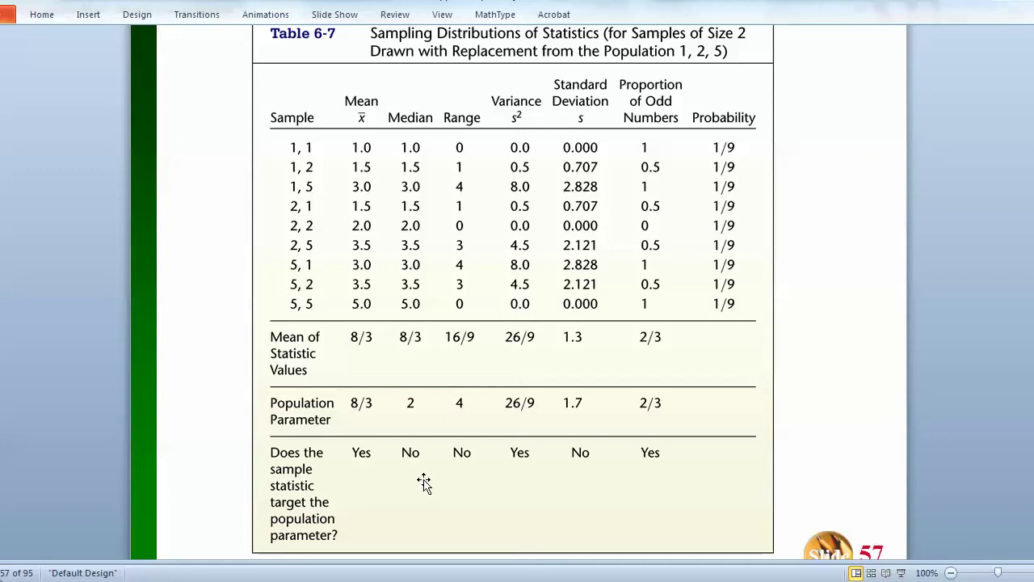
# - Go from the Table 6-7 slide back to the MathXL exam's part (b) choices
pyautogui.hotkey('alt', 'Tab')
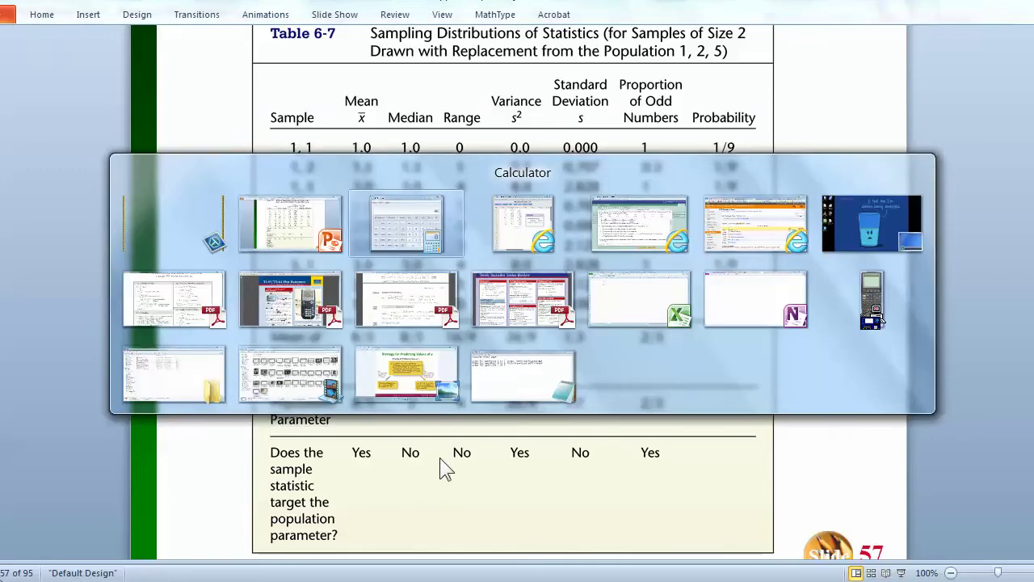
pyautogui.hotkey('alt', 'Tab')
pyautogui.press('Tab')
pyautogui.press('Tab')
pyautogui.press('Tab')
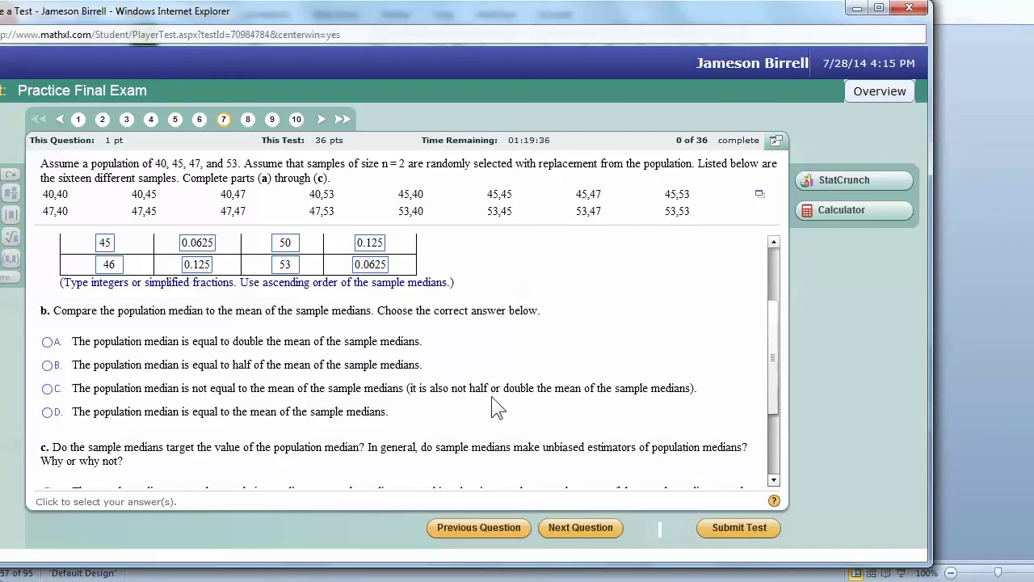
# - Pick choice C for part (b), check the calculator and StatCrunch data, then scroll to part (c)
pyautogui.click(46, 388)
pyautogui.hotkey('alt', 'Tab')
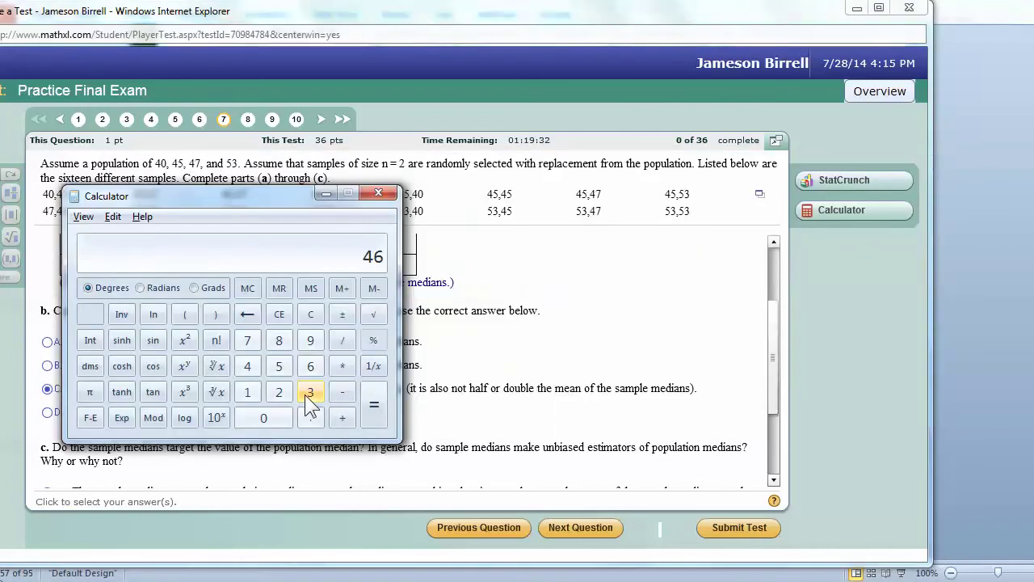
pyautogui.hotkey('alt', 'Tab')
pyautogui.hotkey('alt', 'Tab')
pyautogui.hotkey('alt', 'Tab')
pyautogui.hotkey('alt', 'Tab')
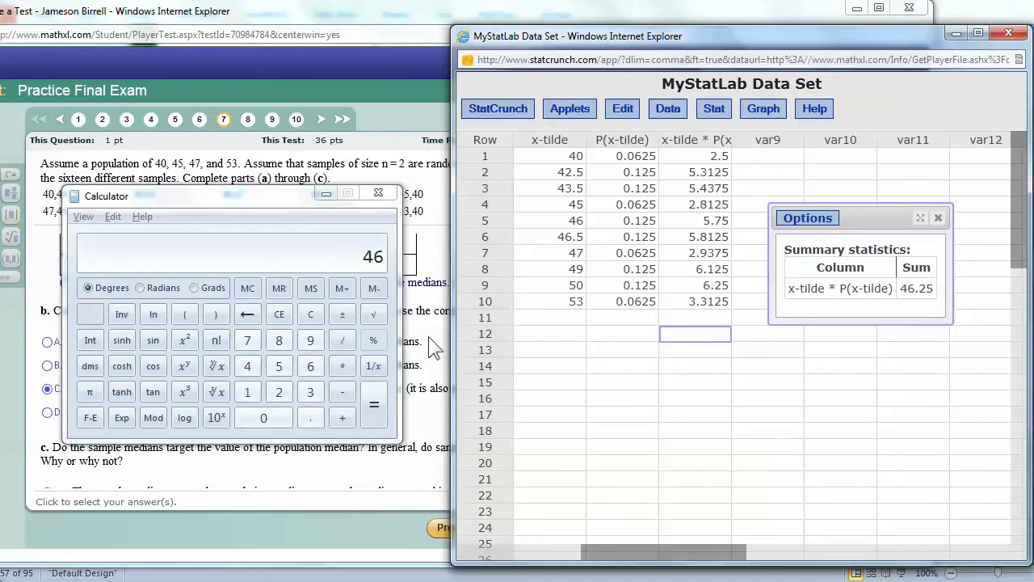
pyautogui.click(429, 387)
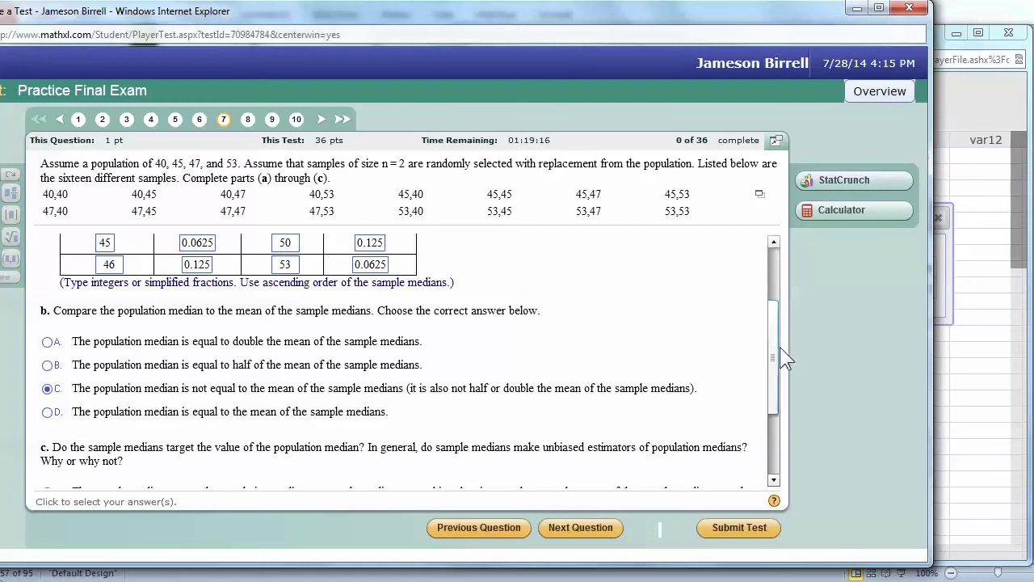
pyautogui.moveTo(779, 348); pyautogui.dragTo(778, 424)
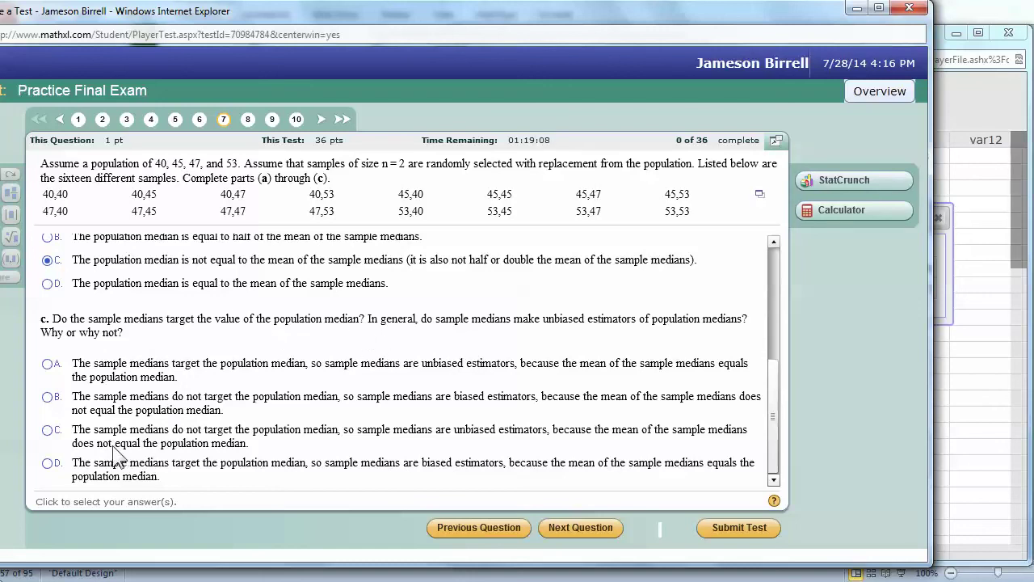
# - Answer part (c) with B, that sample medians are biased estimators, and go to question 8
pyautogui.click(47, 397)
pyautogui.click(248, 120)
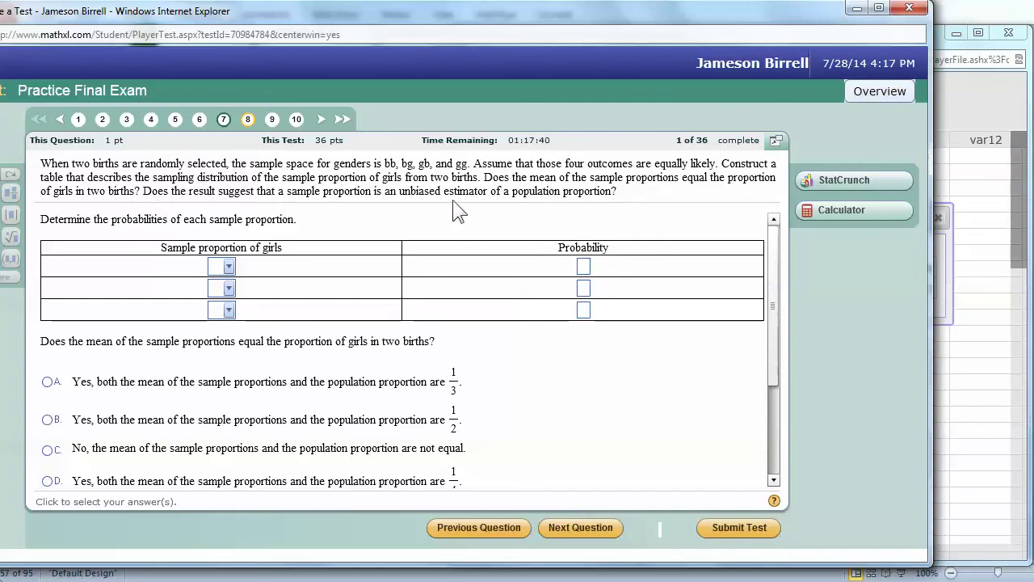
# - Switch to PowerPoint slide 57 showing the Table 6-7 sampling distributions
pyautogui.hotkey('alt', 'Tab')
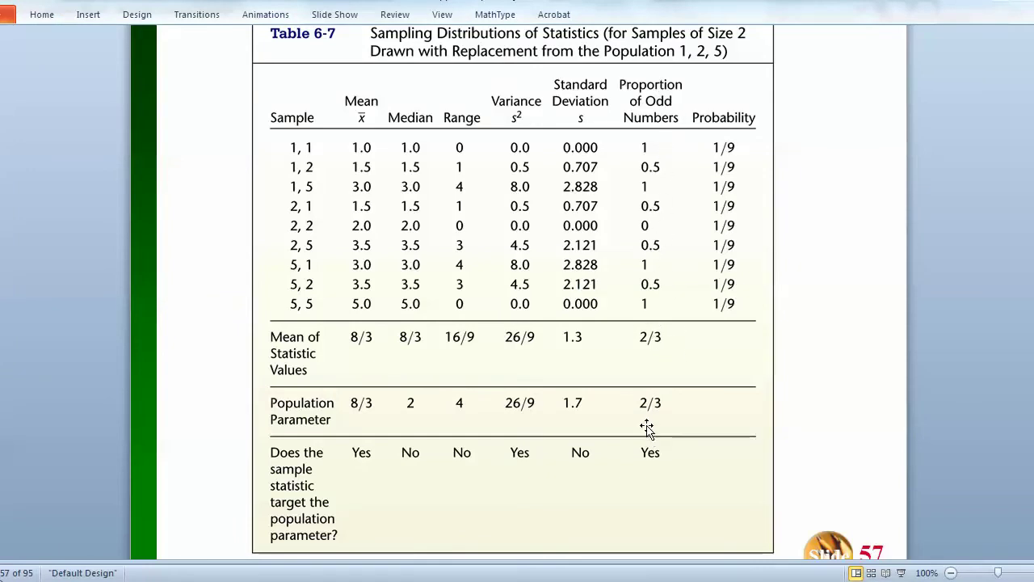
# - Return from the Table 6-7 slide to question 8 in the MathXL exam
pyautogui.hotkey('alt', 'Tab')
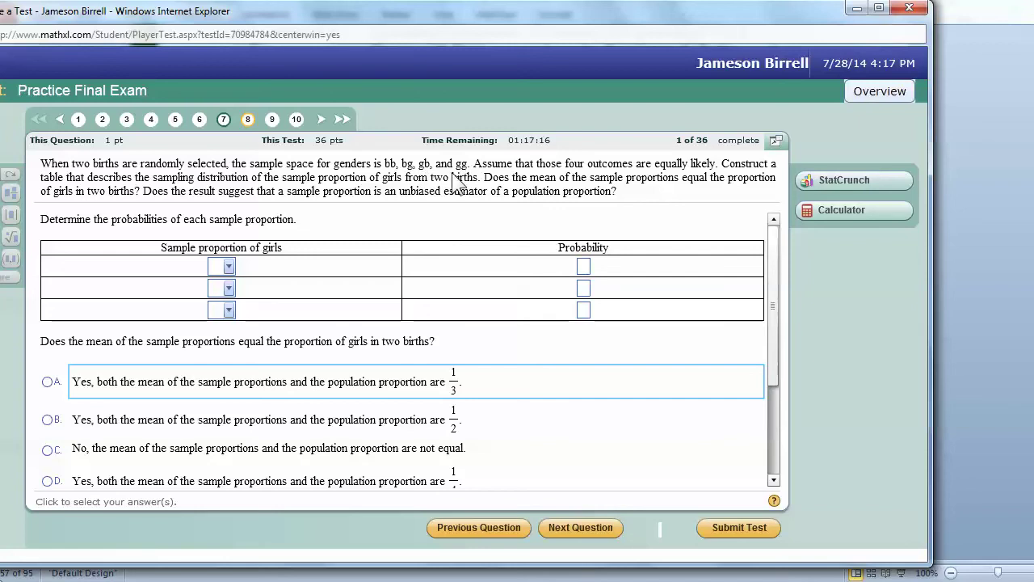
# - Set the three sample proportion dropdowns to 0, 0.5 and 1
pyautogui.click(229, 266)
pyautogui.click(225, 322)
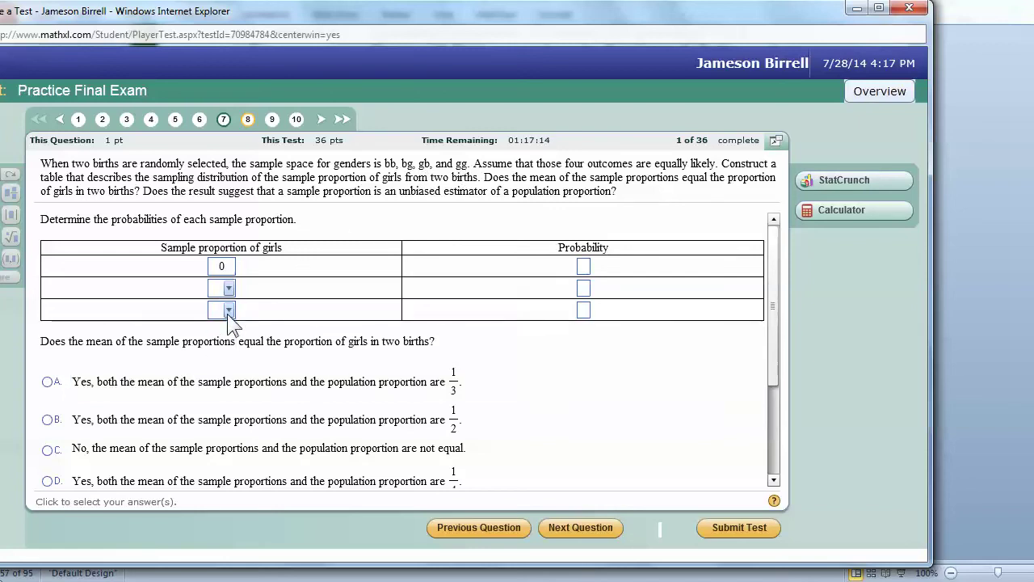
pyautogui.click(228, 289)
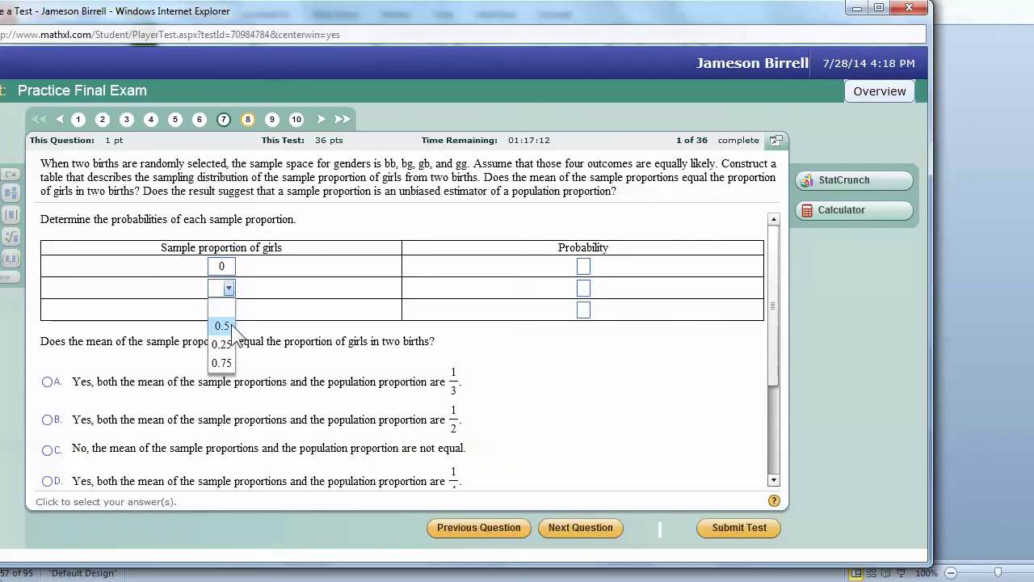
pyautogui.click(231, 324)
pyautogui.click(230, 310)
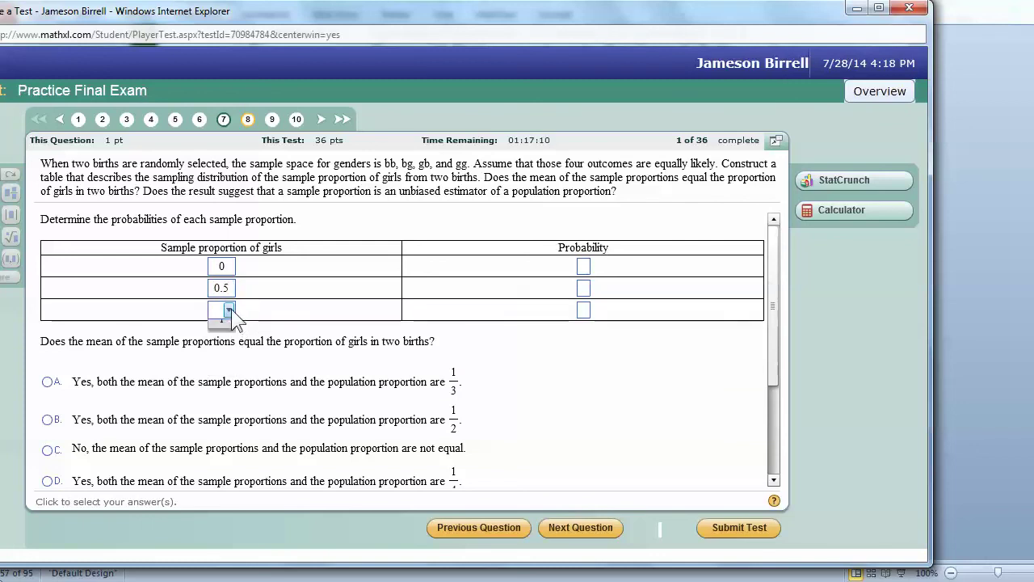
pyautogui.click(229, 386)
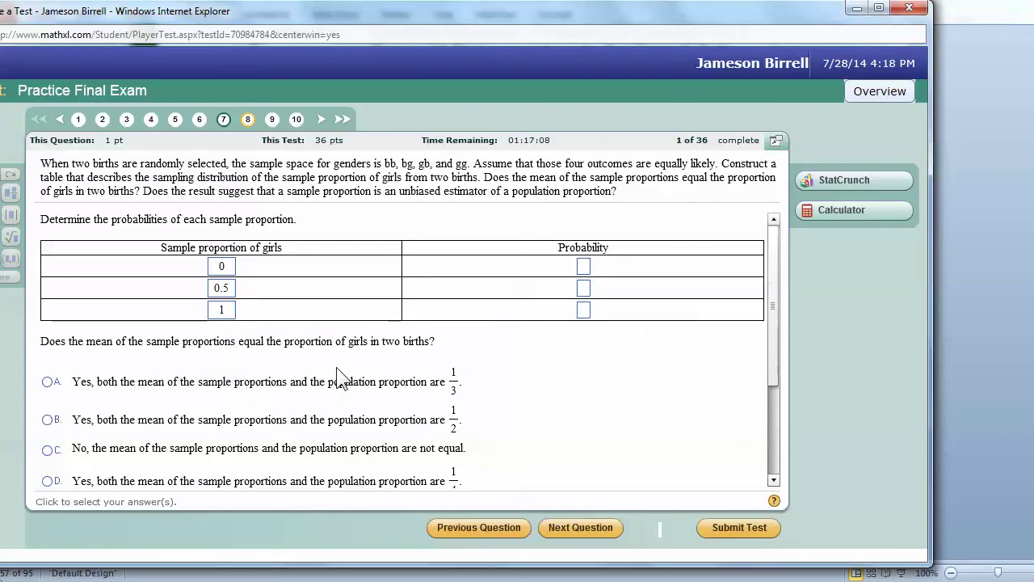
# - Enter probabilities 1/4, 1/2 and 1/4 for those three sample proportions
pyautogui.click(586, 272)
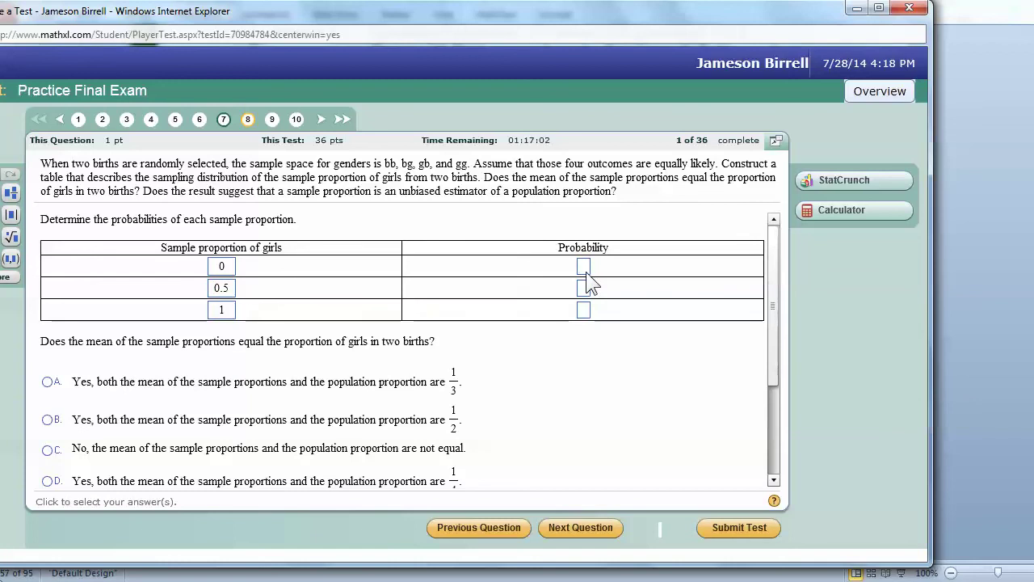
pyautogui.write('1/4')
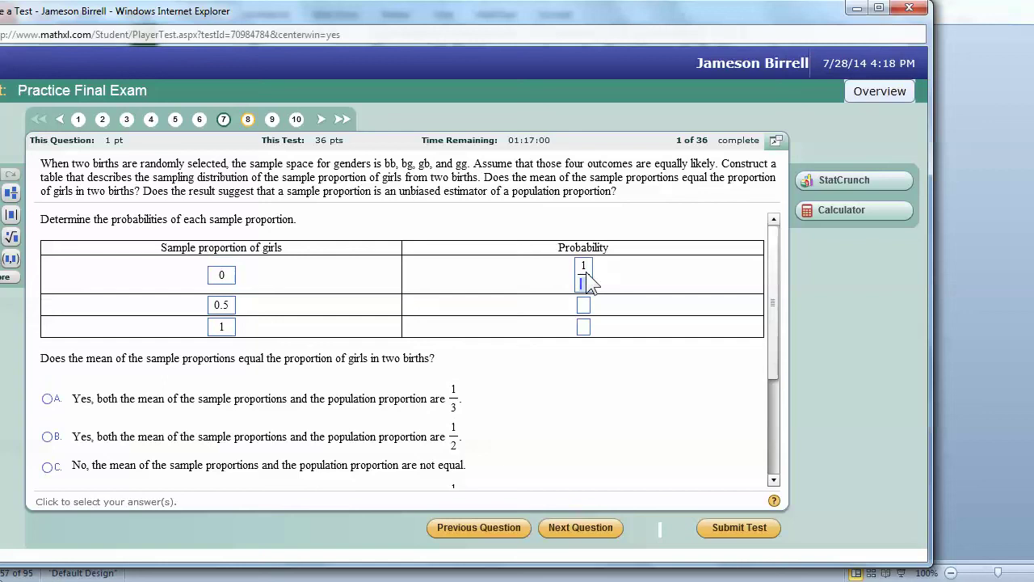
pyautogui.click(588, 308)
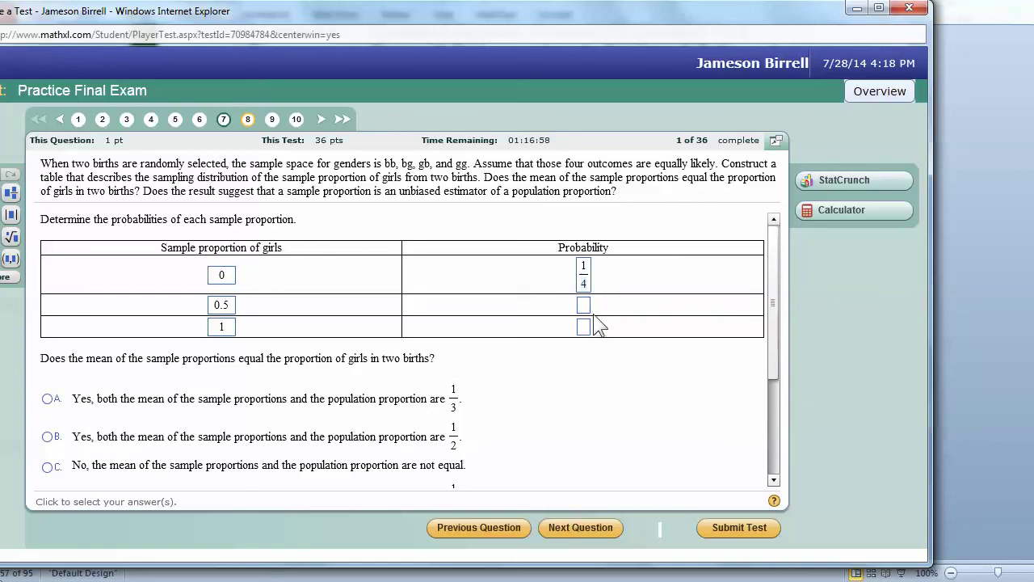
pyautogui.write('1/')
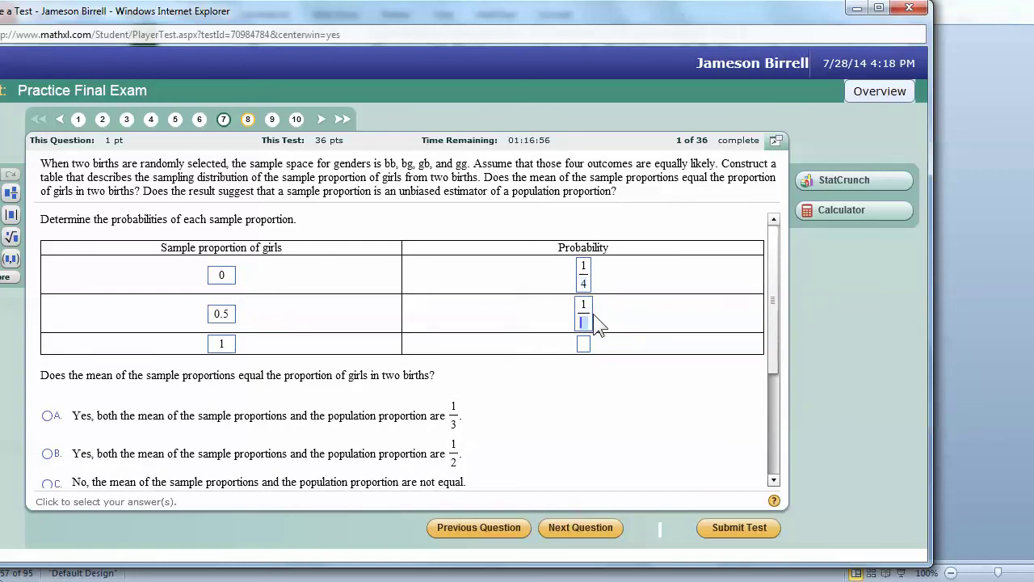
pyautogui.write('2')
pyautogui.click(586, 346)
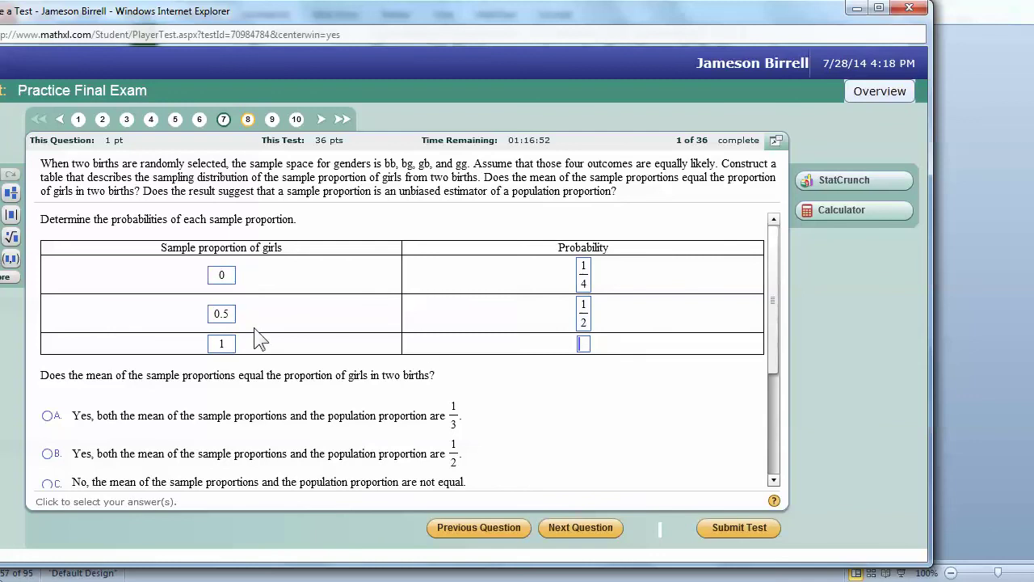
pyautogui.write('1/')
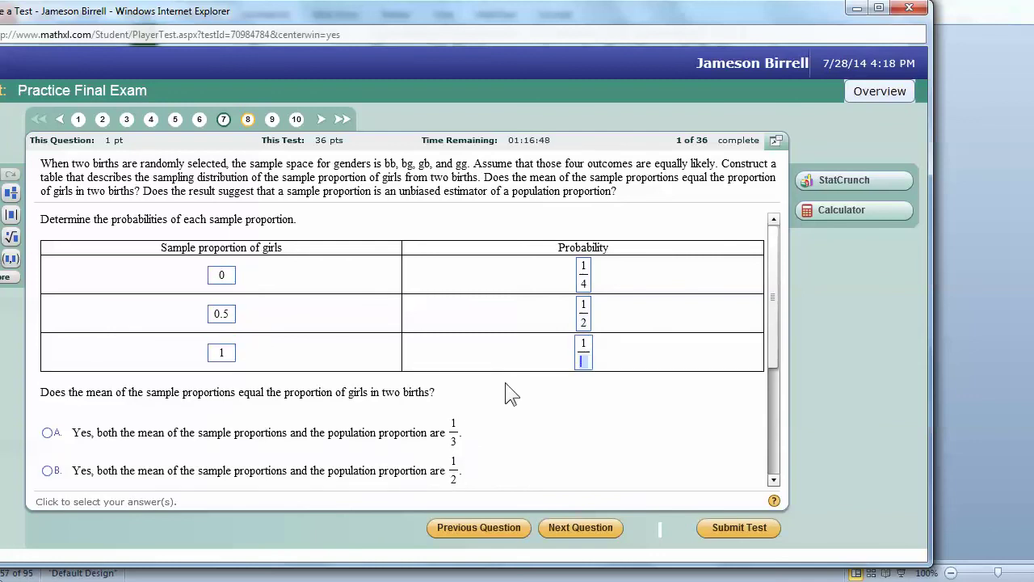
pyautogui.write('4')
pyautogui.click(575, 411)
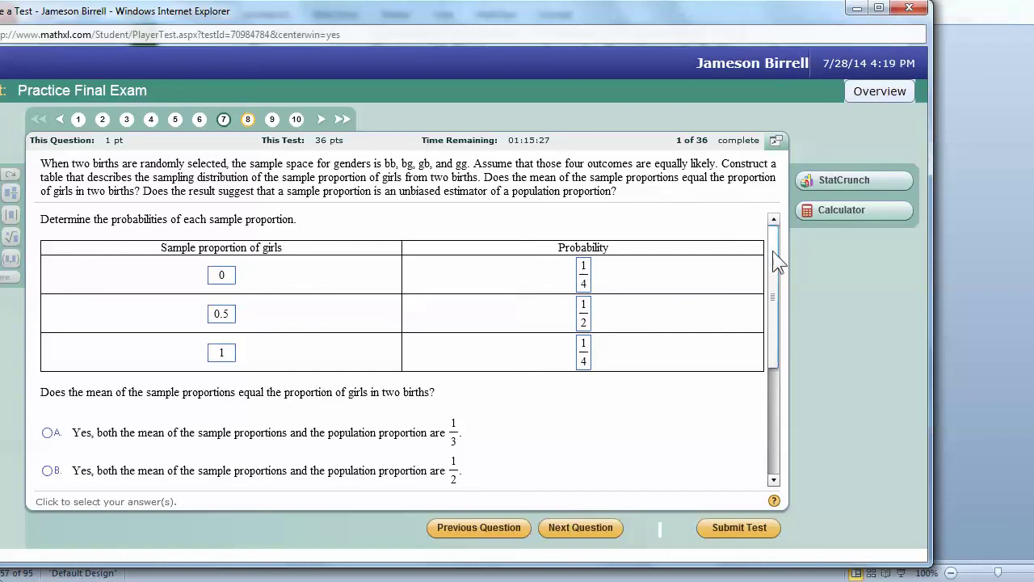
# - Answer that both means equal 1/2 (B) and the sample proportion is unbiased (A), then open question 9
pyautogui.moveTo(773, 252); pyautogui.dragTo(779, 295)
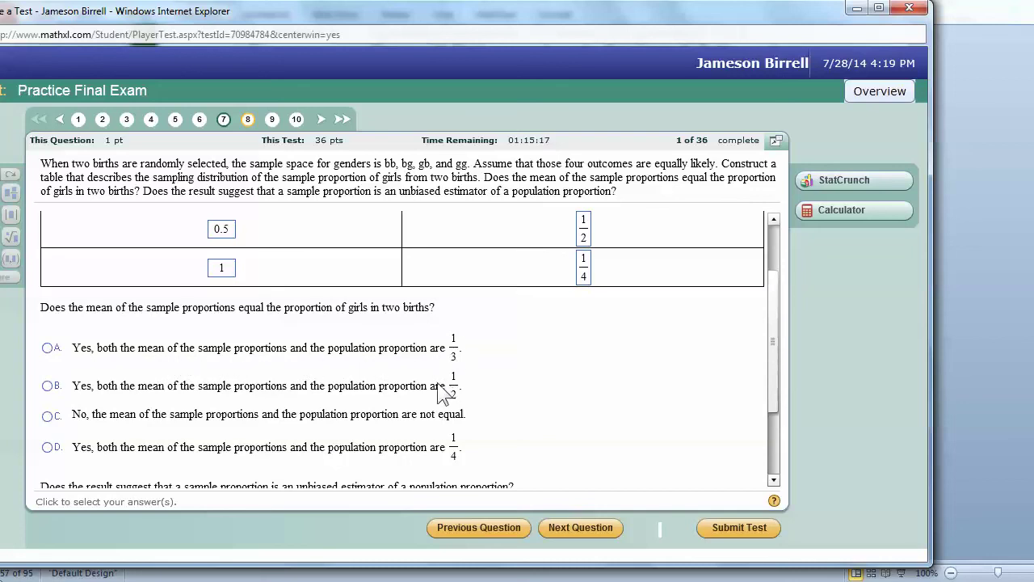
pyautogui.click(47, 386)
pyautogui.moveTo(771, 398); pyautogui.dragTo(771, 455)
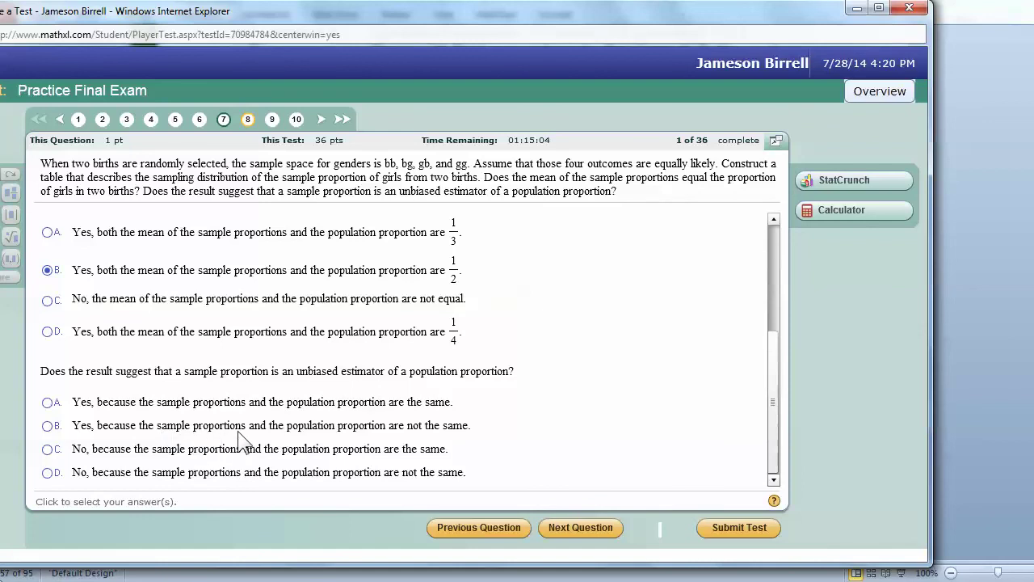
pyautogui.click(46, 403)
pyautogui.click(274, 121)
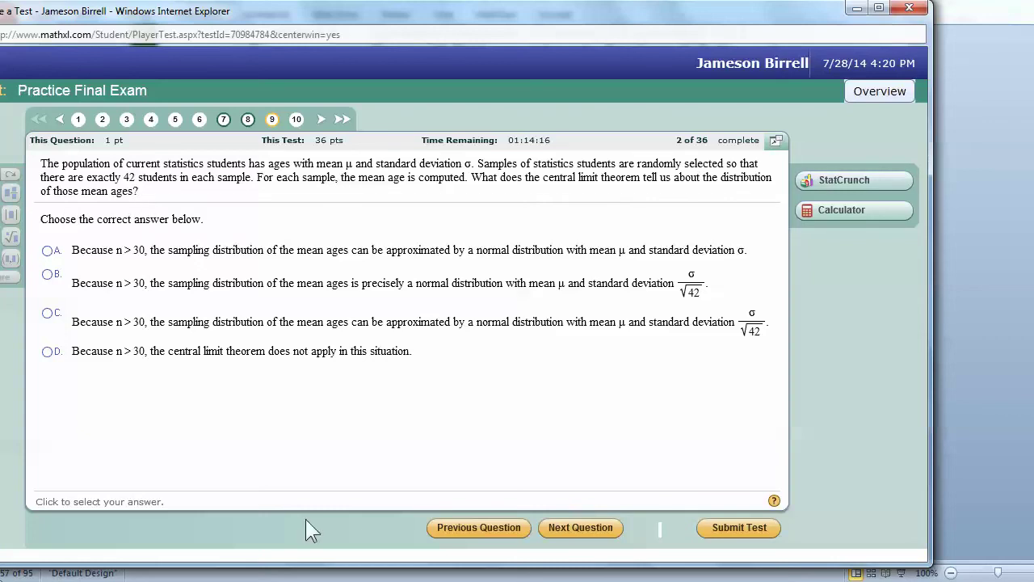
# - Bring the Triola statistics review card PDF to the front in Adobe Reader
pyautogui.moveTo(406, 544)
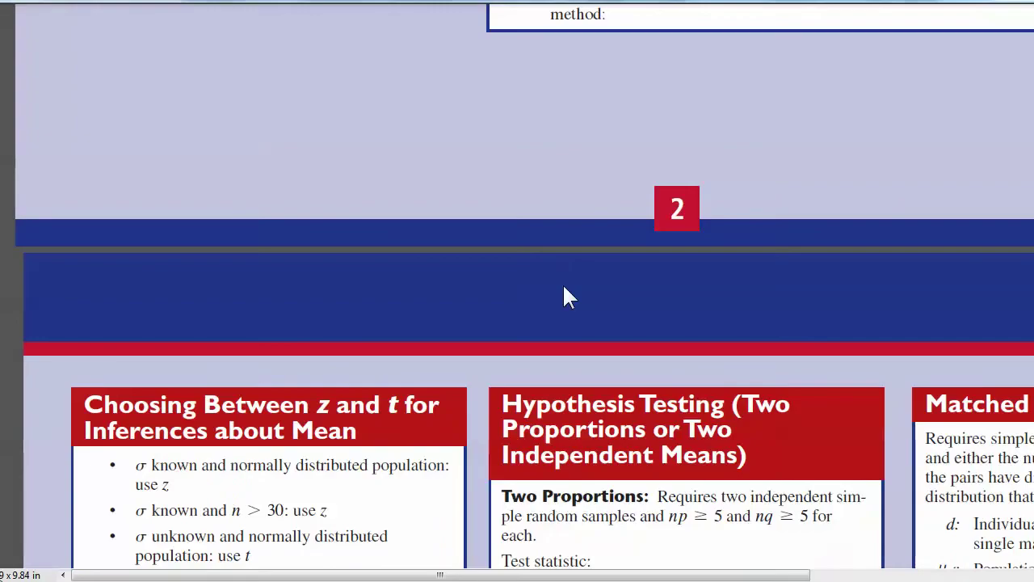
pyautogui.scroll(1, 566, 296)
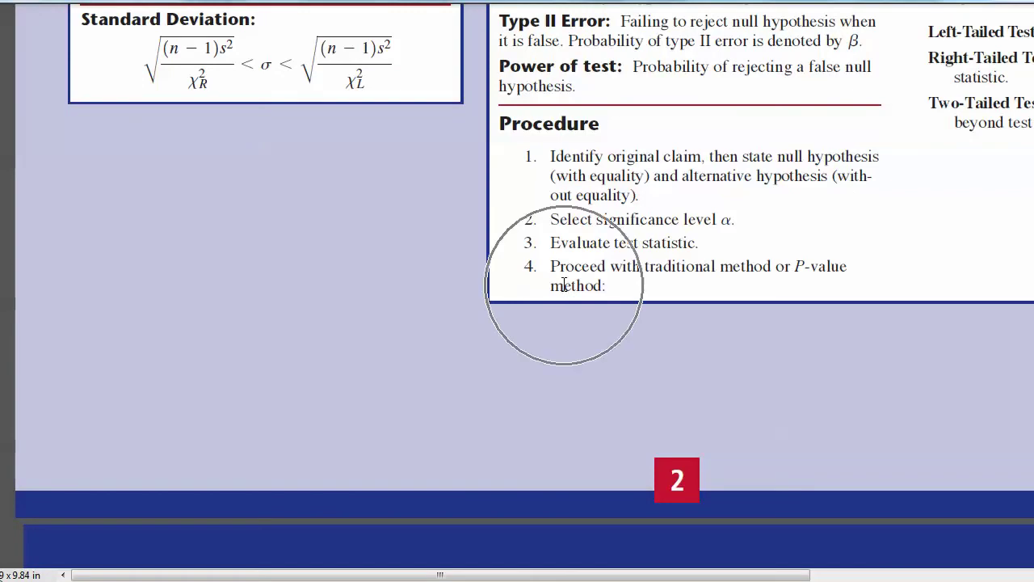
# - Scroll the review card up to page 1's Normal Distribution box with the Central Limit Theorem
pyautogui.scroll(-2, 533, 273)
pyautogui.scroll(-2, 529, 263)
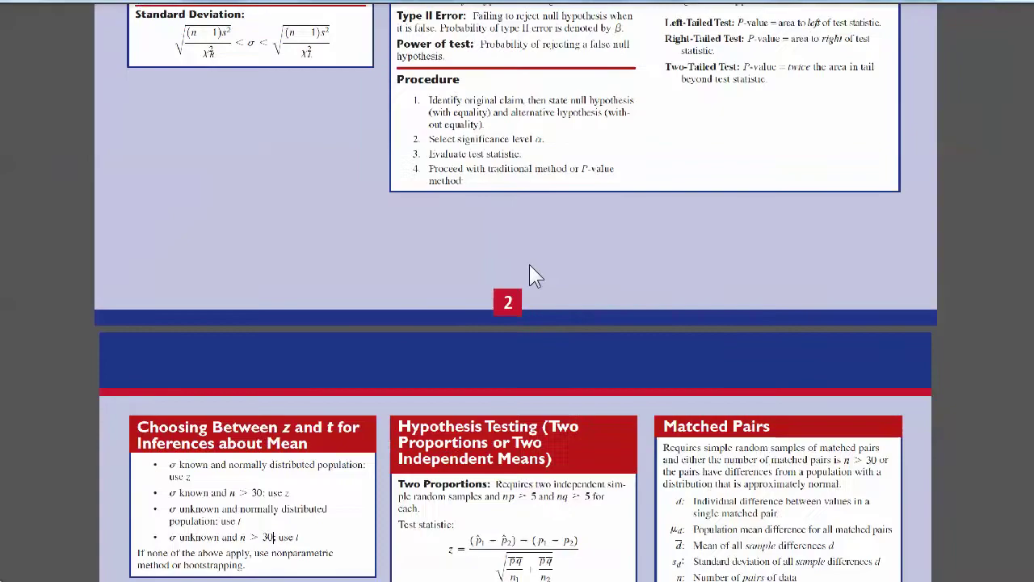
pyautogui.scroll(4, 530, 264)
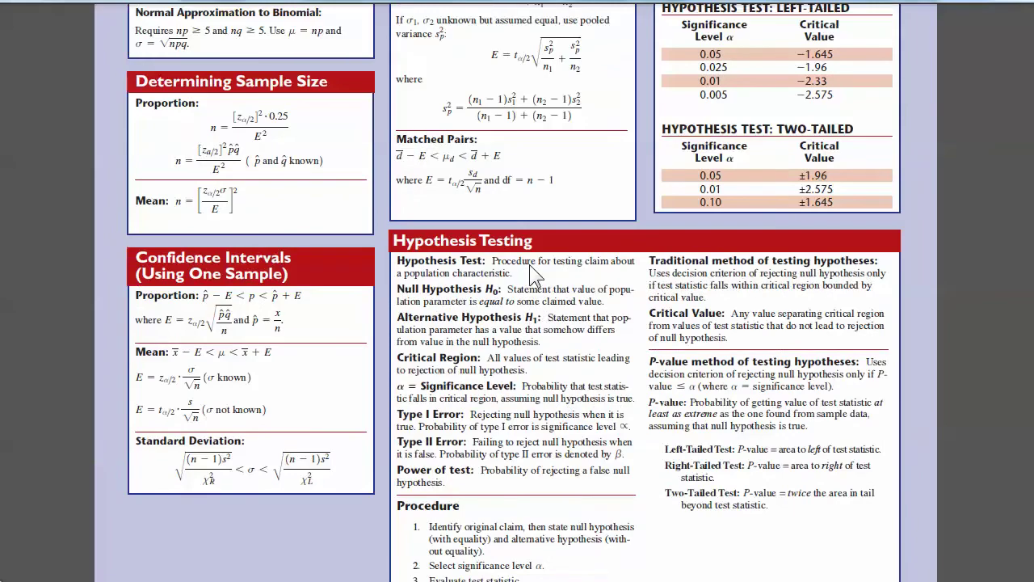
pyautogui.scroll(3, 530, 265)
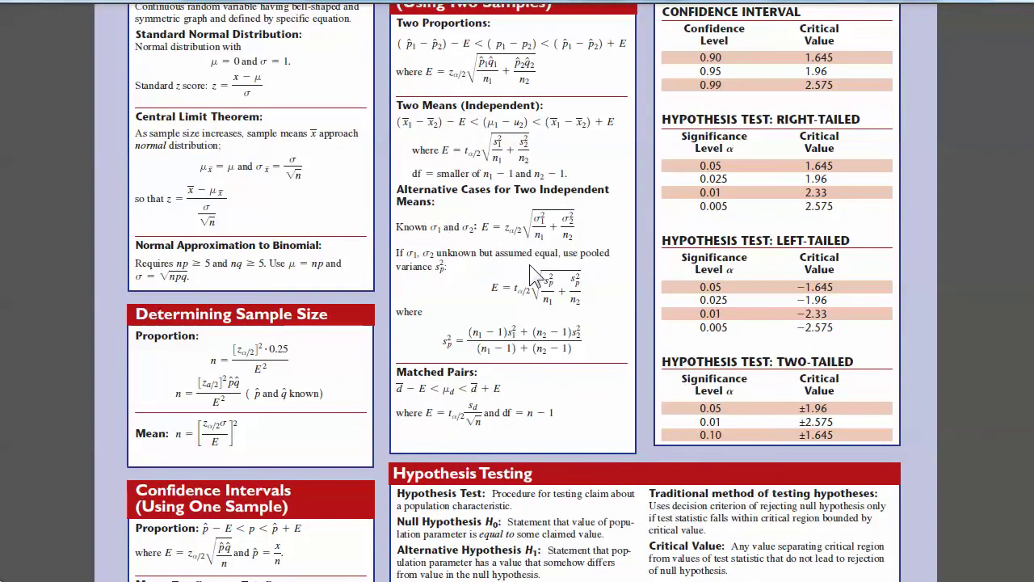
pyautogui.scroll(3, 530, 264)
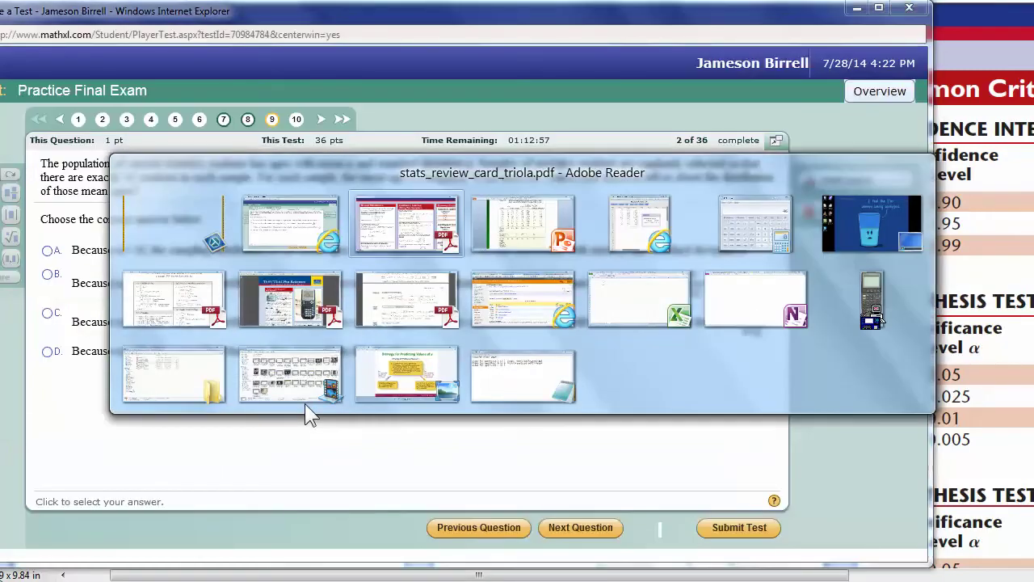
# - Return to question 9's central limit theorem choices in the MathXL Practice Final Exam
pyautogui.press('Escape')
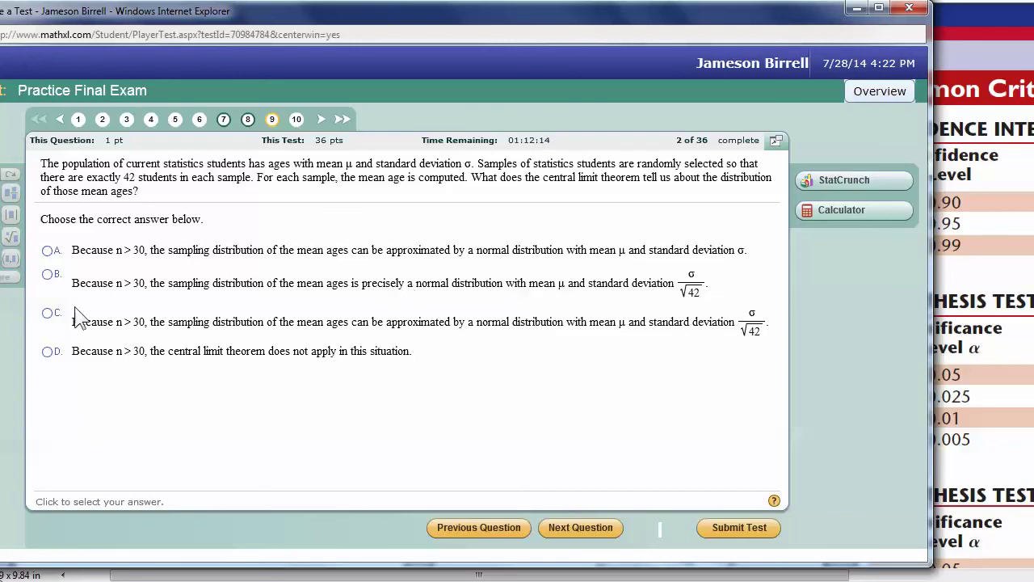
# - Answer question 9 with C, approximately normal with σ/√42, and shift the test window right
pyautogui.click(47, 315)
pyautogui.moveTo(554, 30); pyautogui.dragTo(632, 39)
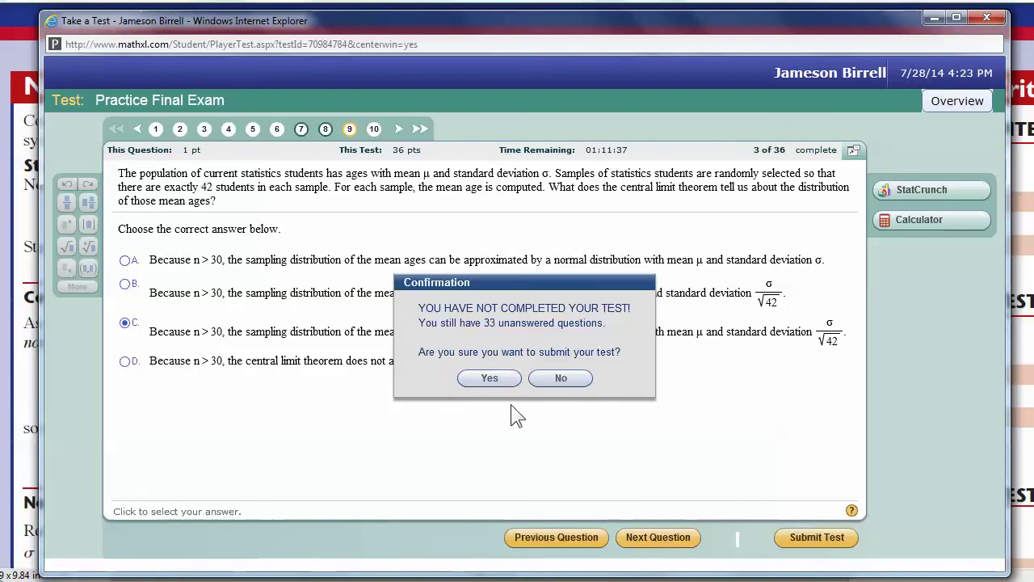
# - Confirm submitting the unfinished practice test so the Test Summary window opens
pyautogui.click(506, 376)
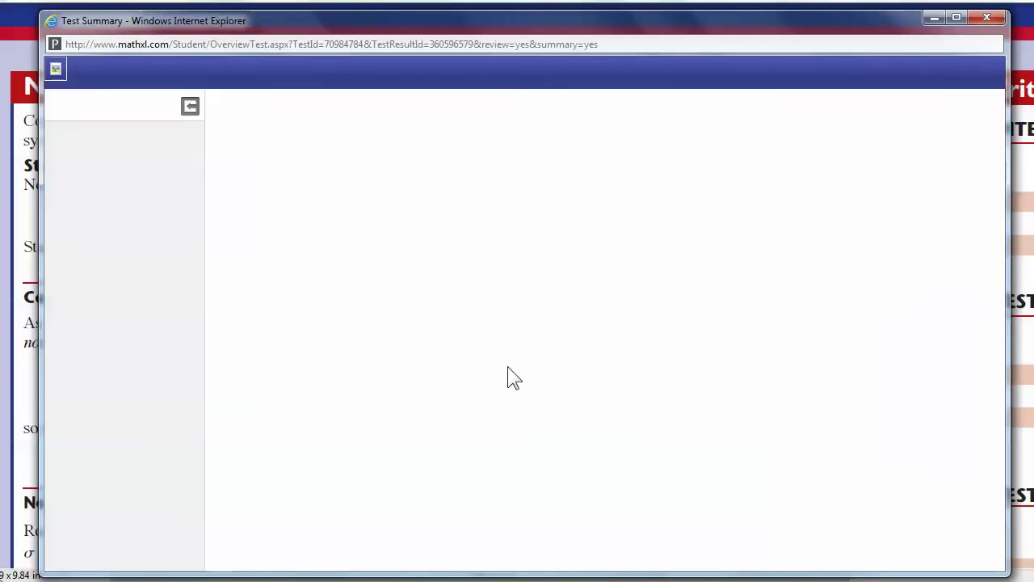